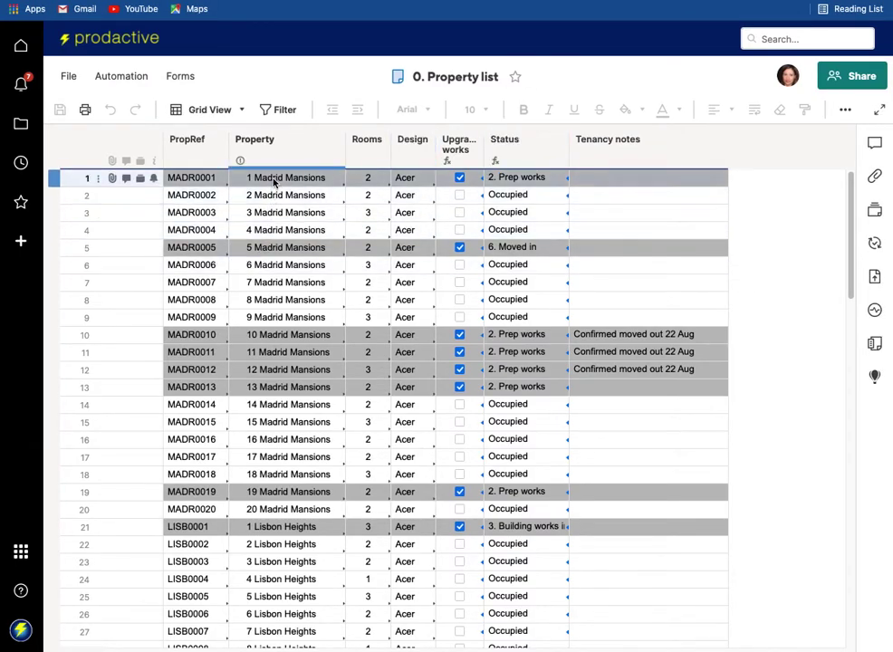
Step: Start a new proof for the 1 Madrid Mansions row from the Proofs panel
left_click(141, 182)
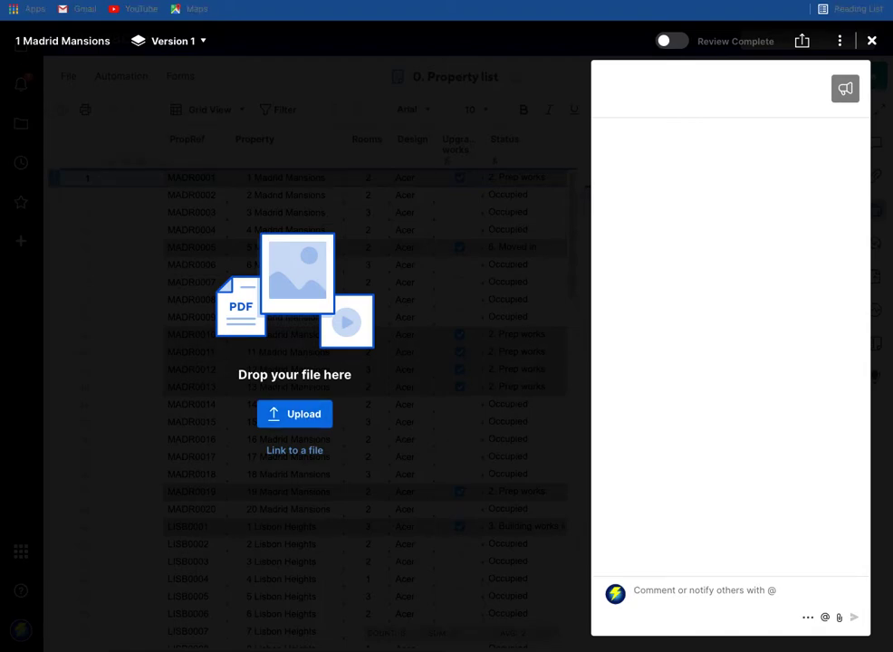
Step: Upload '2 bed space planned.JPEG' as Version 1 of the 1 Madrid Mansions proof
left_click_drag(345, 530, 344, 523)
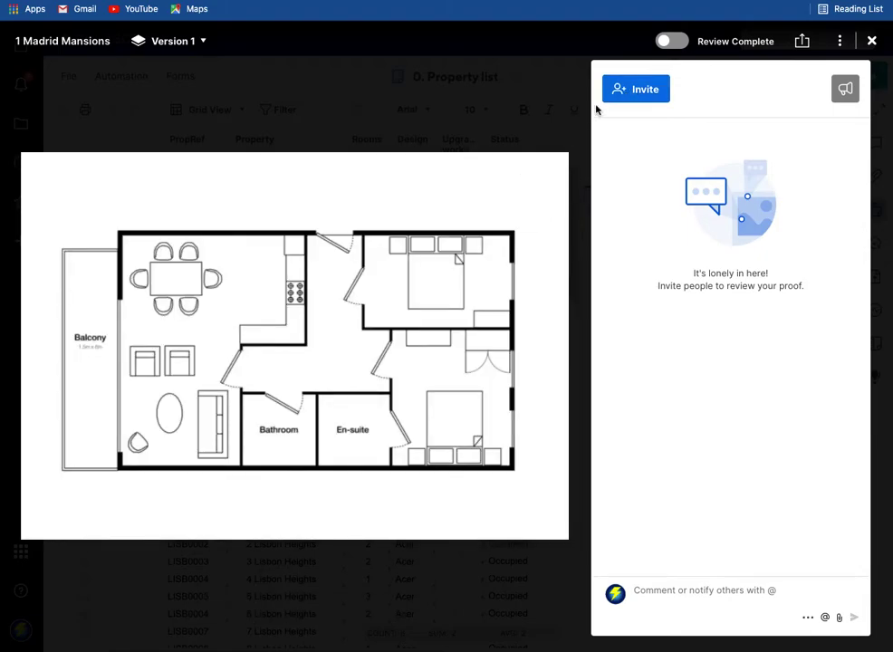
Step: Invite two reviewers to the 1 Madrid Mansions proof and send the invitations
left_click(644, 90)
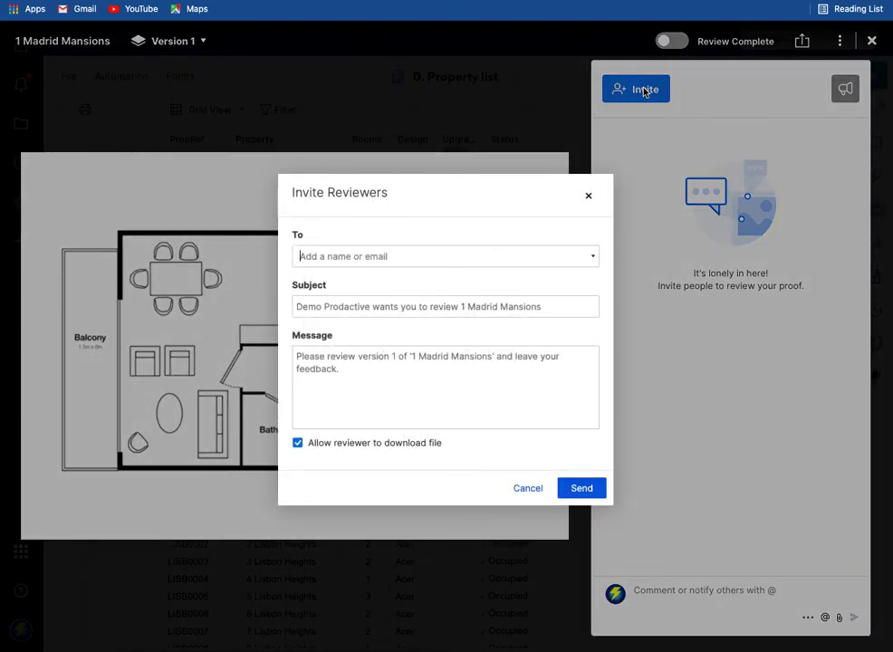
type("fion")
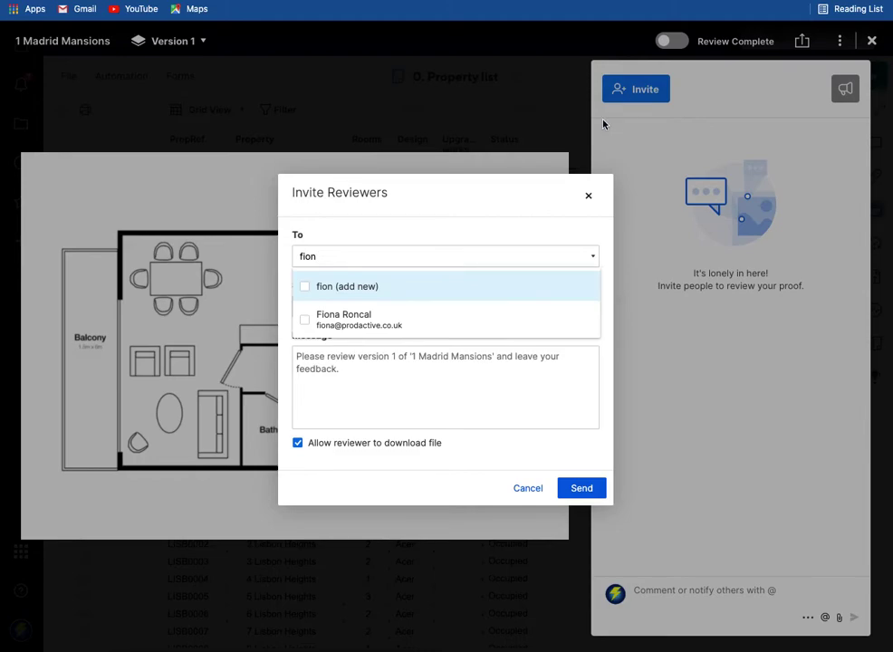
left_click(393, 319)
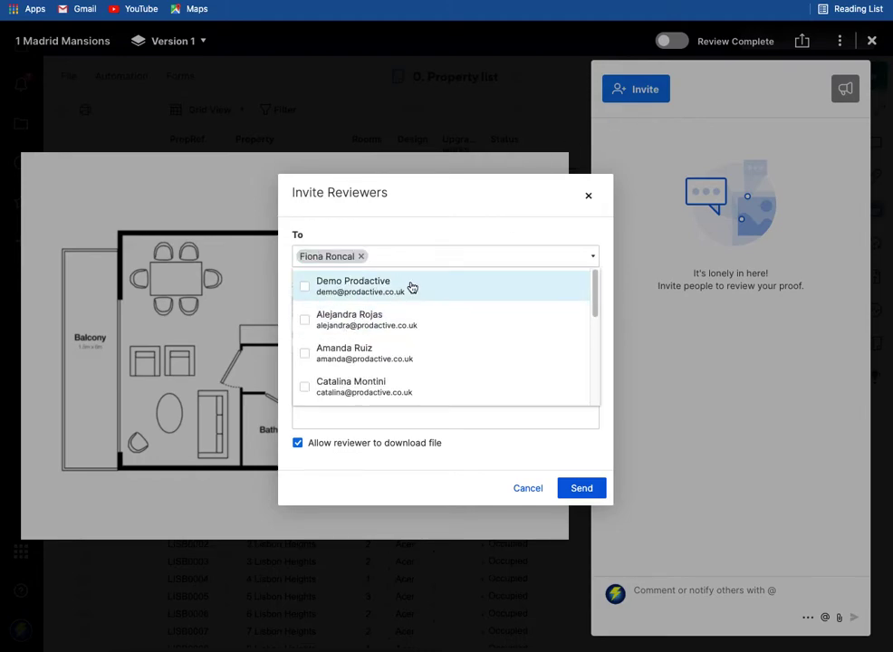
type("al")
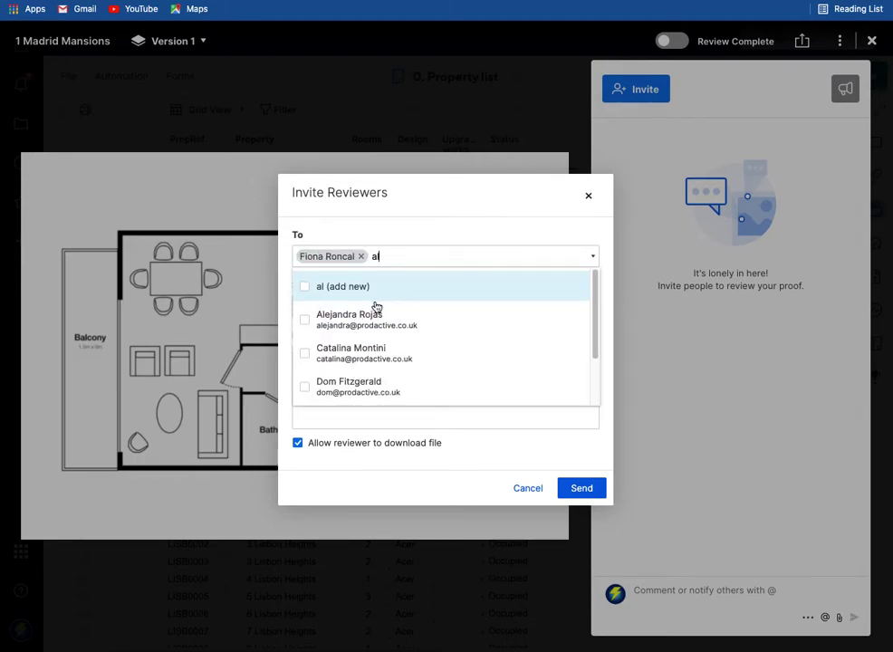
left_click(319, 319)
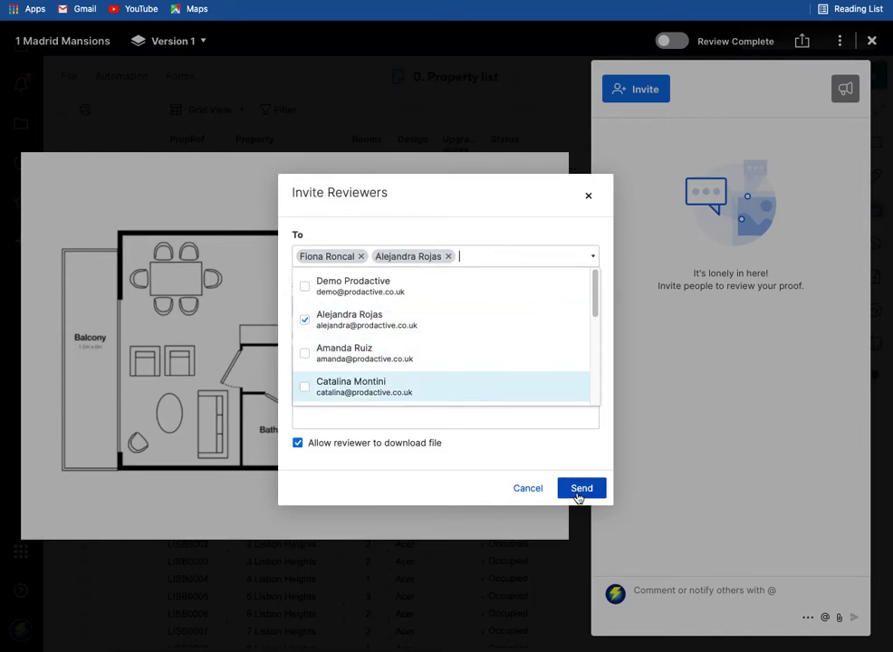
left_click(579, 496)
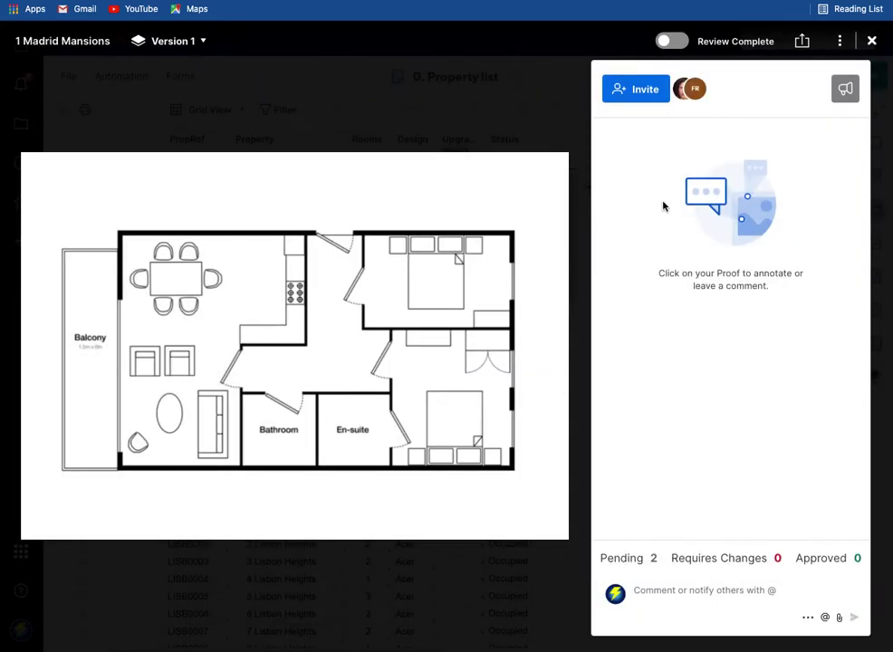
Step: Reopen and dismiss the invite form, then close the proof to return to the sheet
left_click(644, 90)
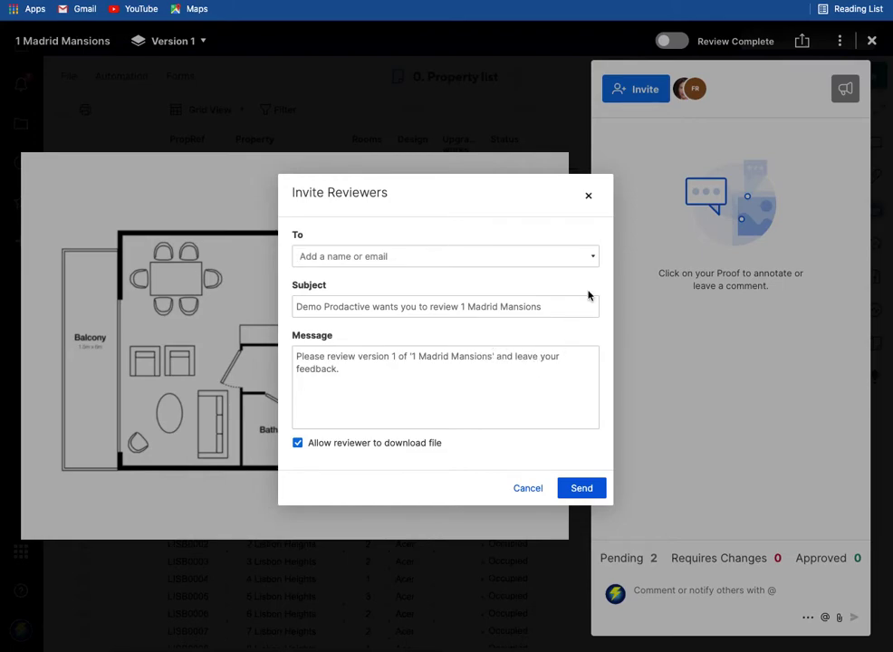
left_click(588, 199)
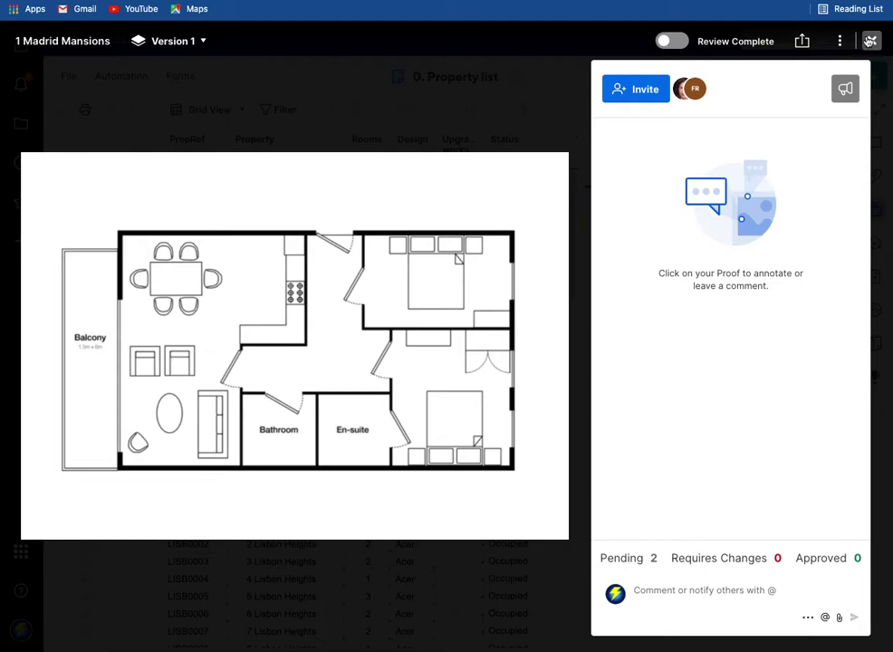
left_click(870, 41)
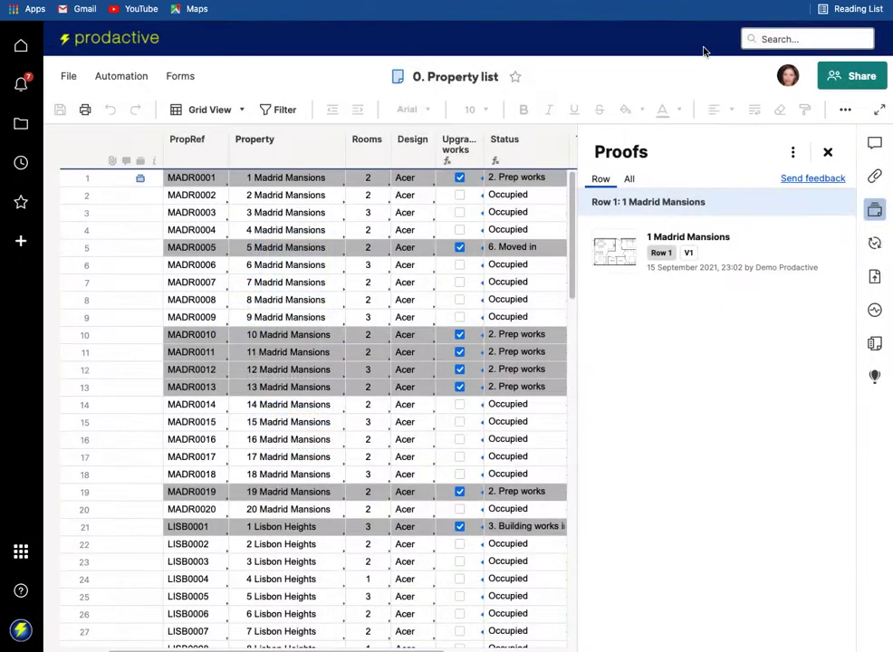
Step: Select the 2 Madrid Mansions row and upload the screen recording as a new proof
left_click(269, 197)
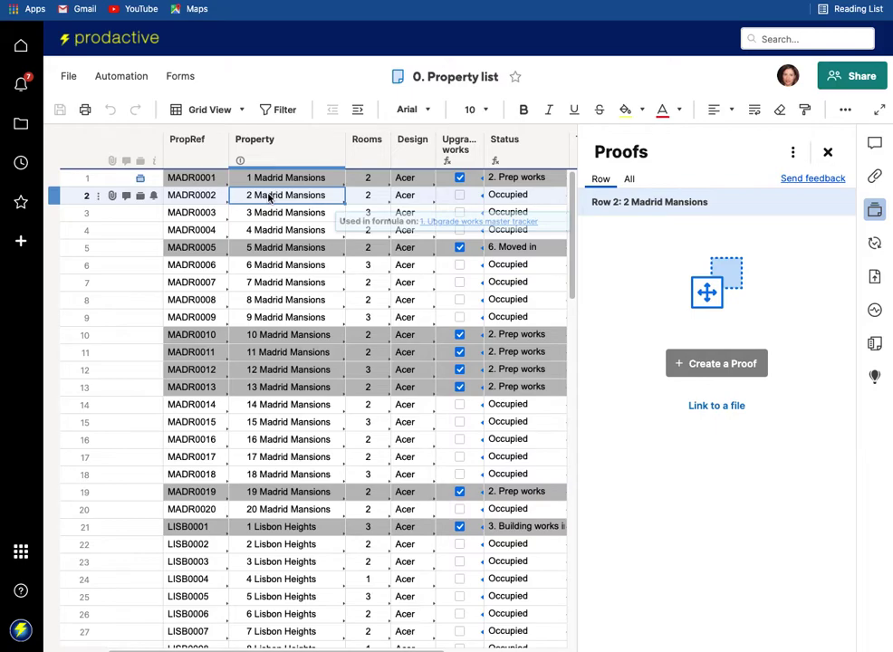
left_click(875, 211)
left_click(874, 211)
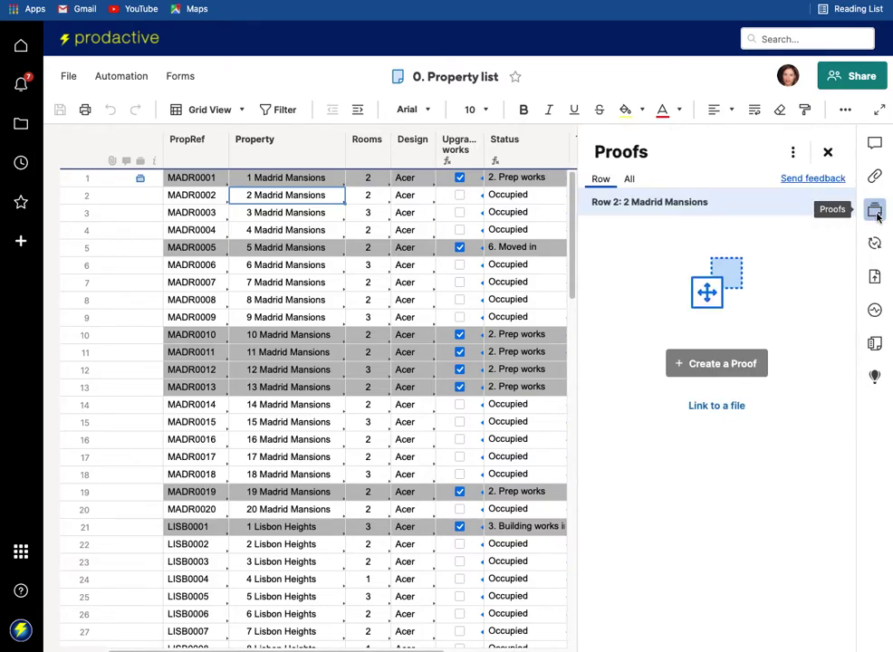
left_click(691, 366)
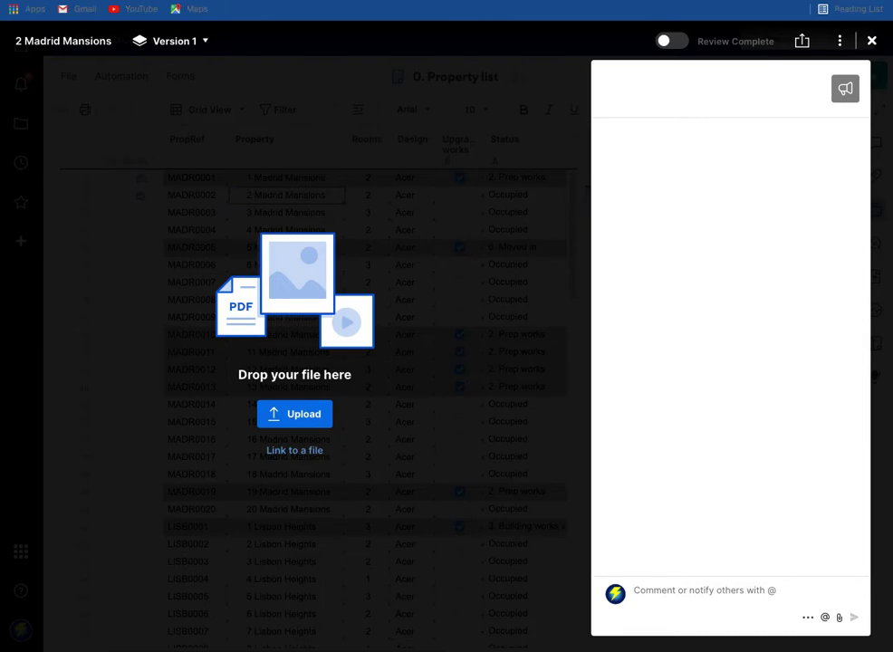
left_click_drag(229, 514, 238, 470)
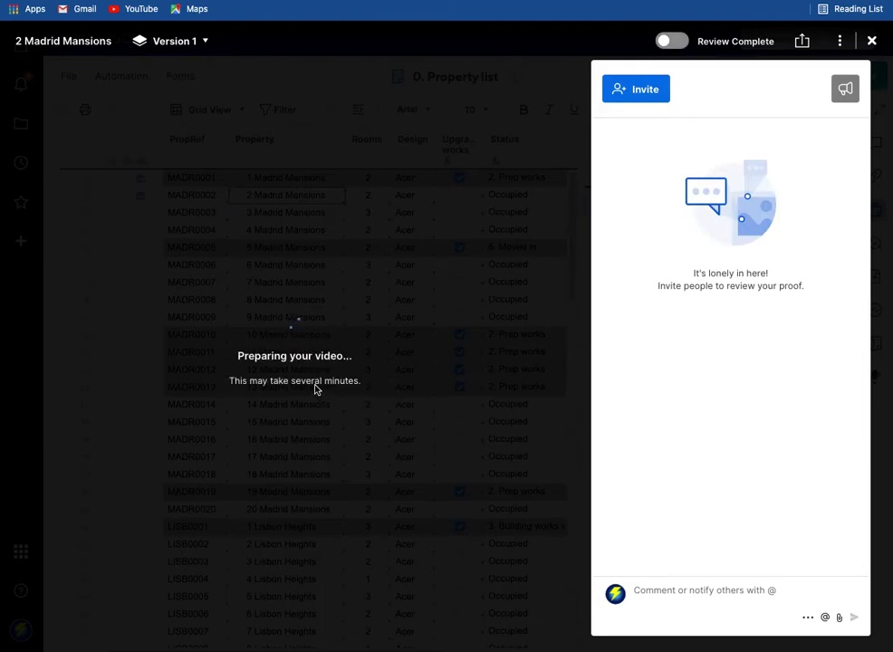
Step: Invite one reviewer with subject 'Please review draft video', send it, and close the proof
left_click(645, 90)
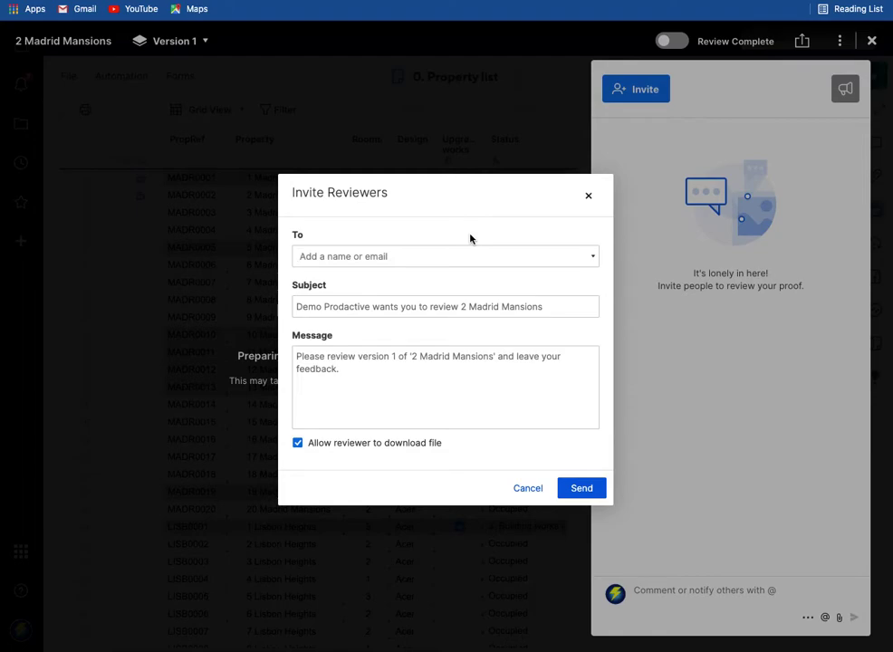
type("alej")
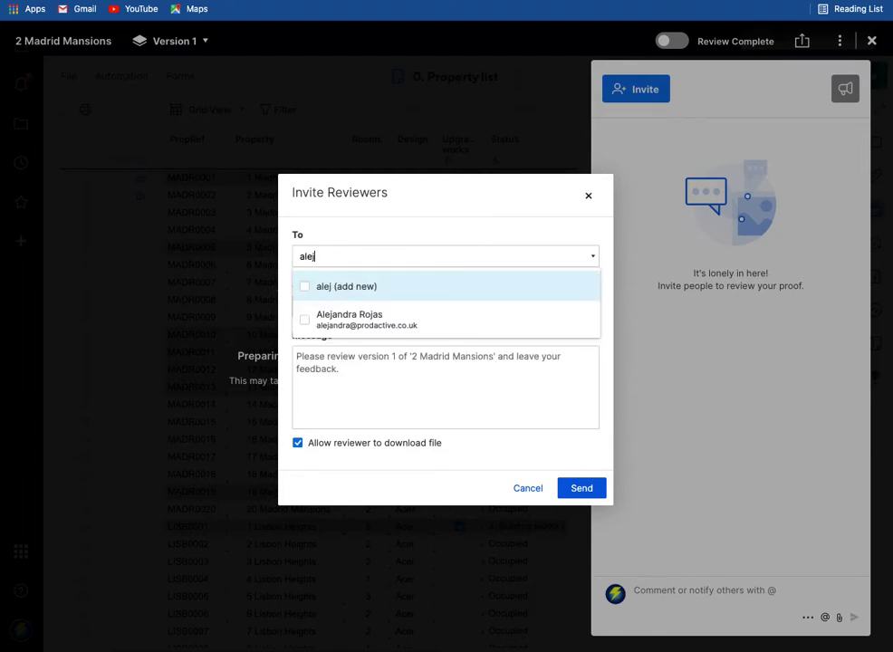
left_click(353, 319)
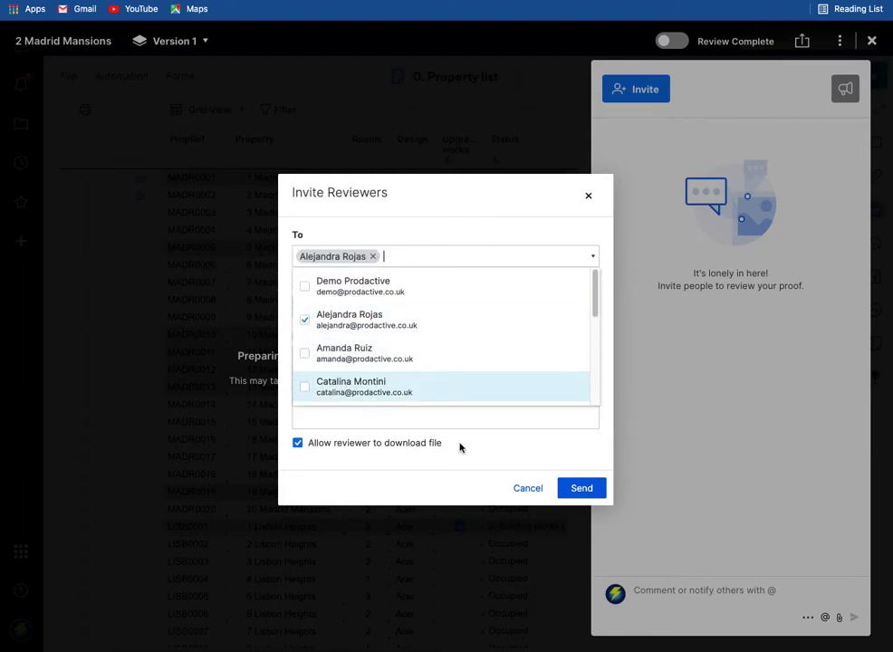
left_click(395, 423)
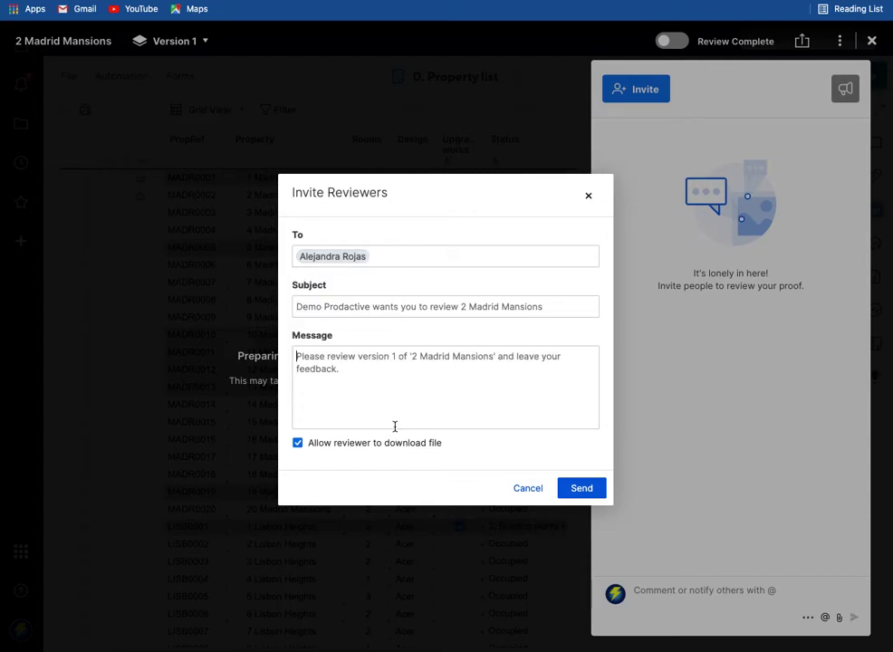
triple_click(348, 307)
type("Please review ")
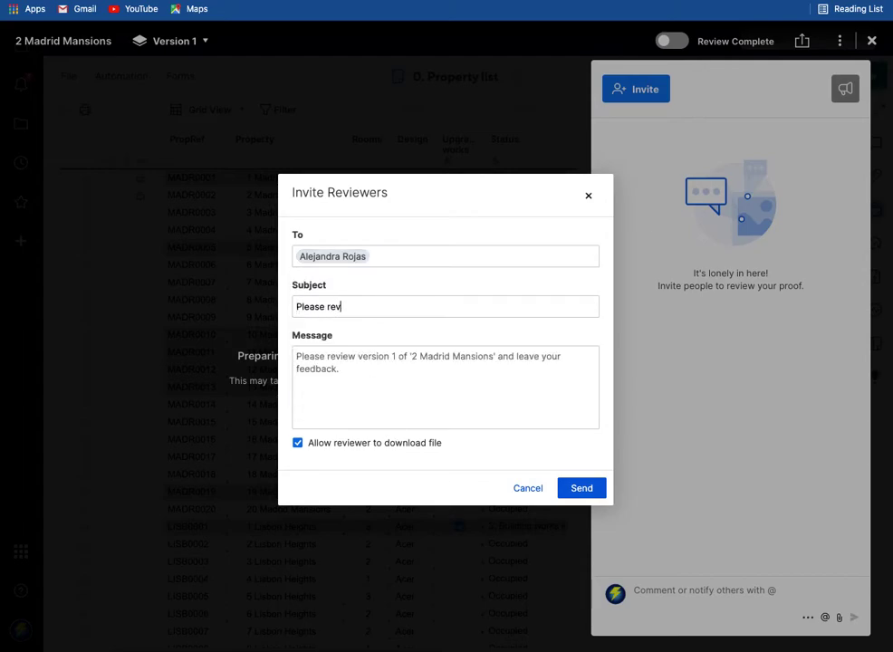
type("draft video")
left_click(582, 490)
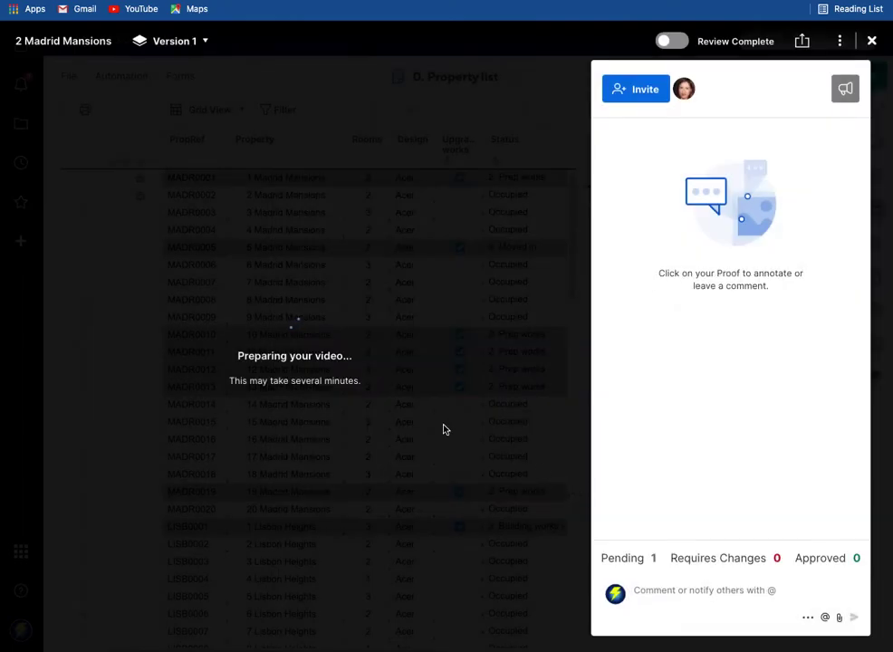
left_click(871, 41)
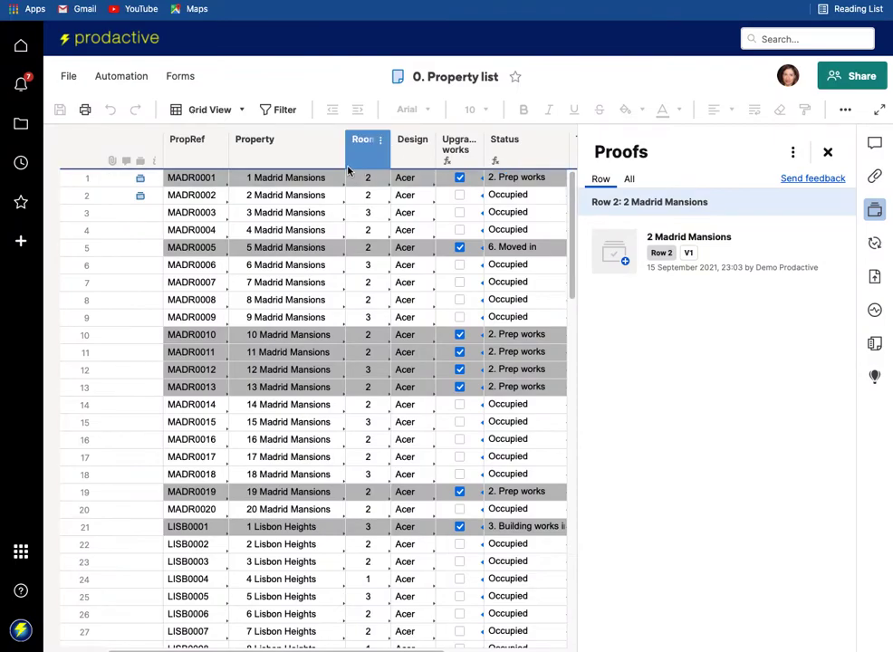
Step: Select the 3 Madrid Mansions row and upload 'CRM solution overview v2.pdf' as its proof
left_click(267, 209)
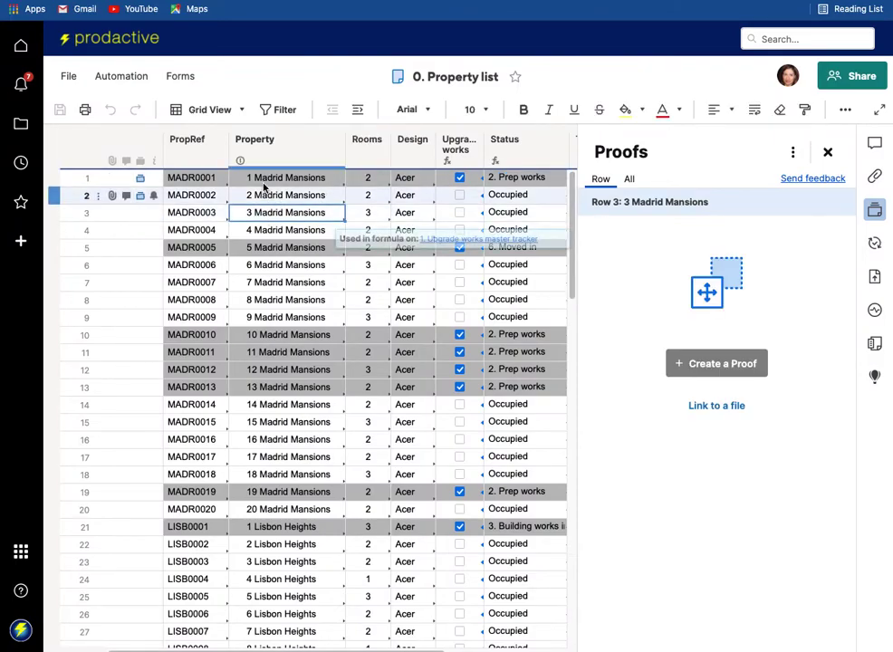
left_click(715, 365)
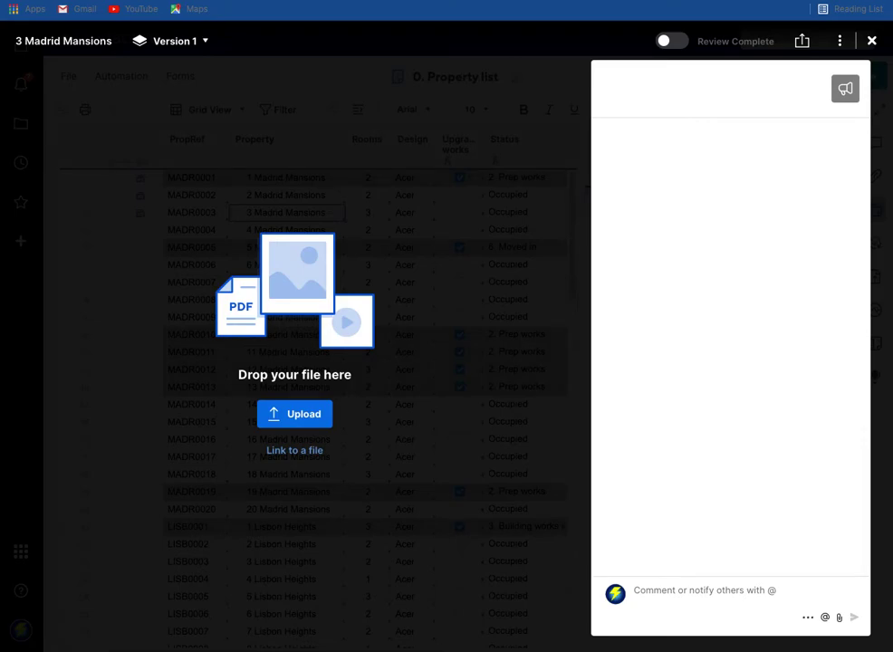
left_click_drag(343, 651, 342, 584)
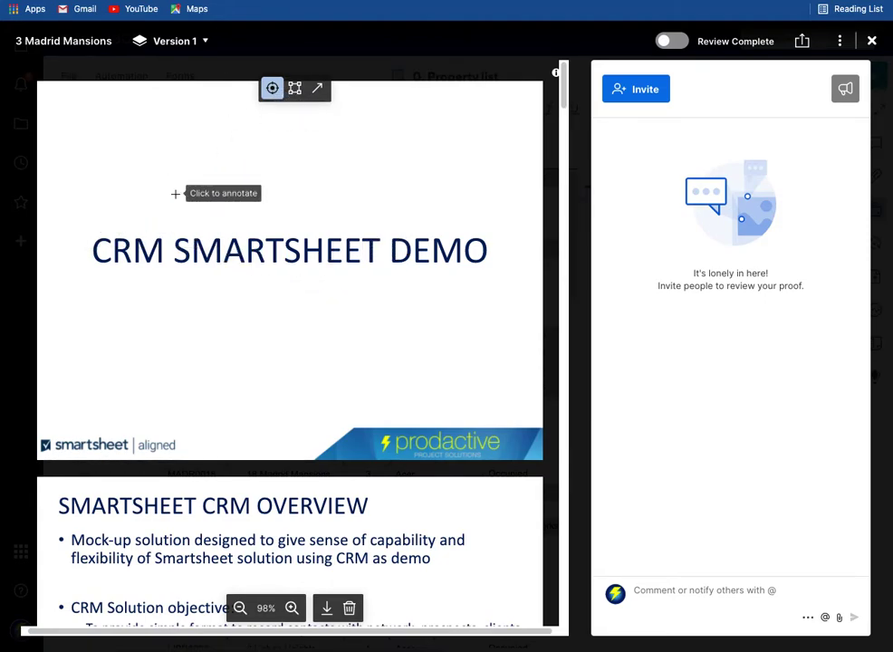
Step: Box the CRM SMARTSHEET DEMO title and post 'Please let me have feedback on title'
left_click(88, 226)
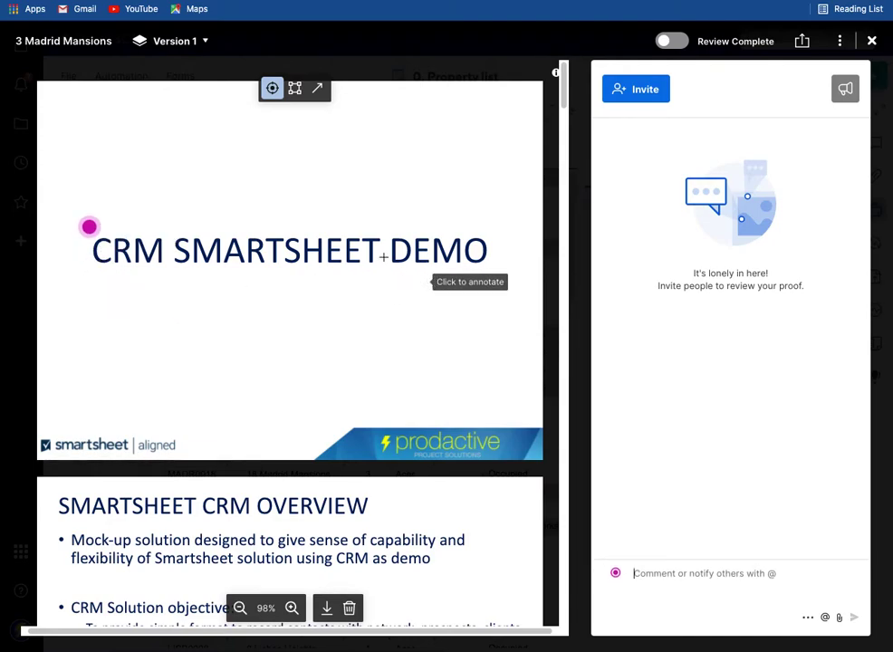
left_click(294, 88)
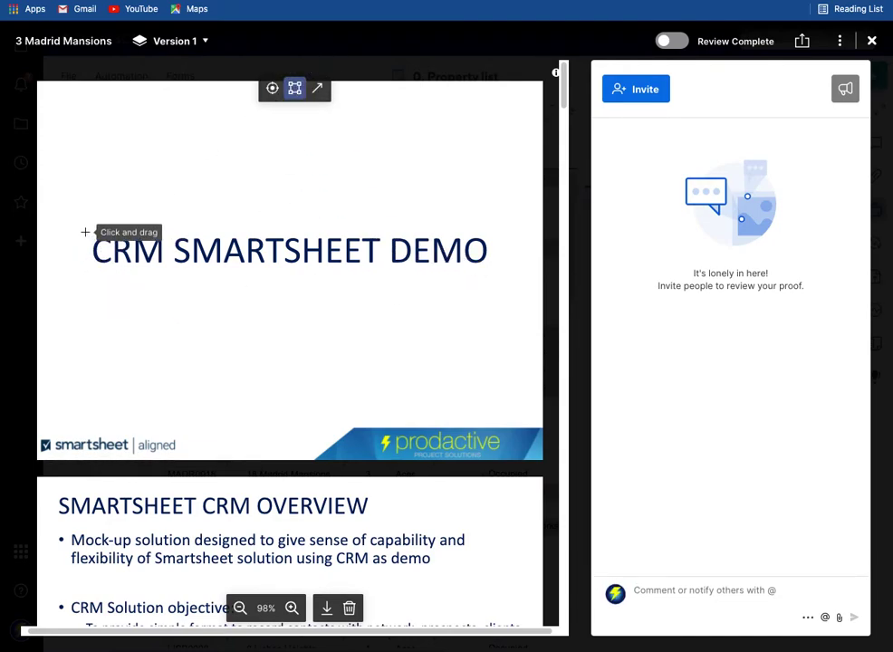
left_click_drag(87, 225, 490, 272)
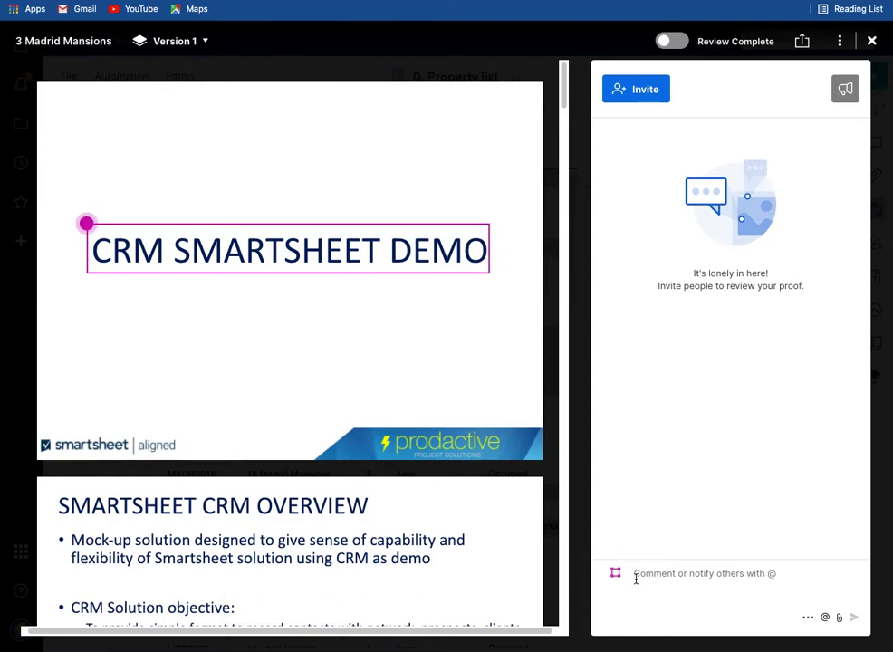
type("Please let me")
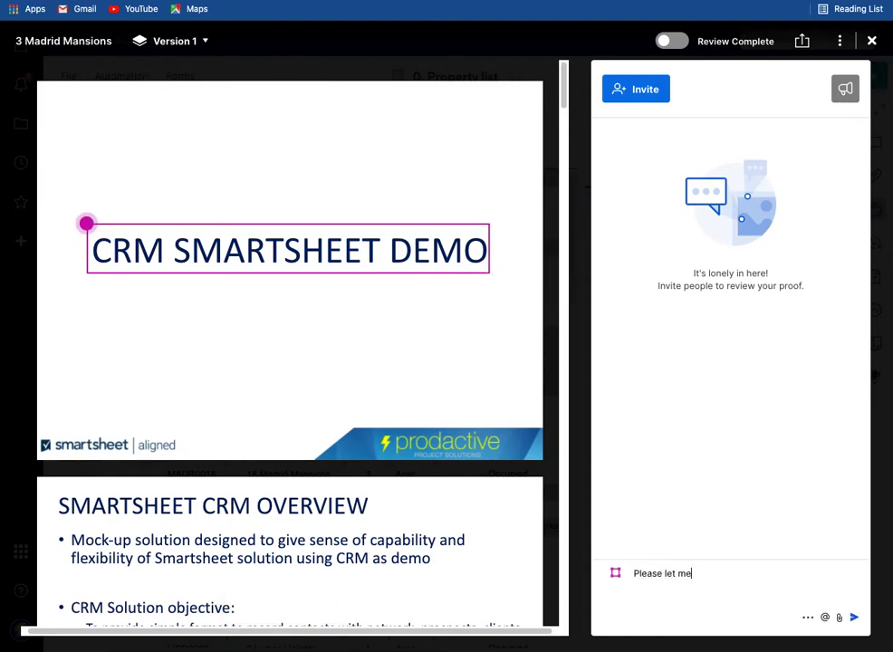
type(" hjave feedback on title")
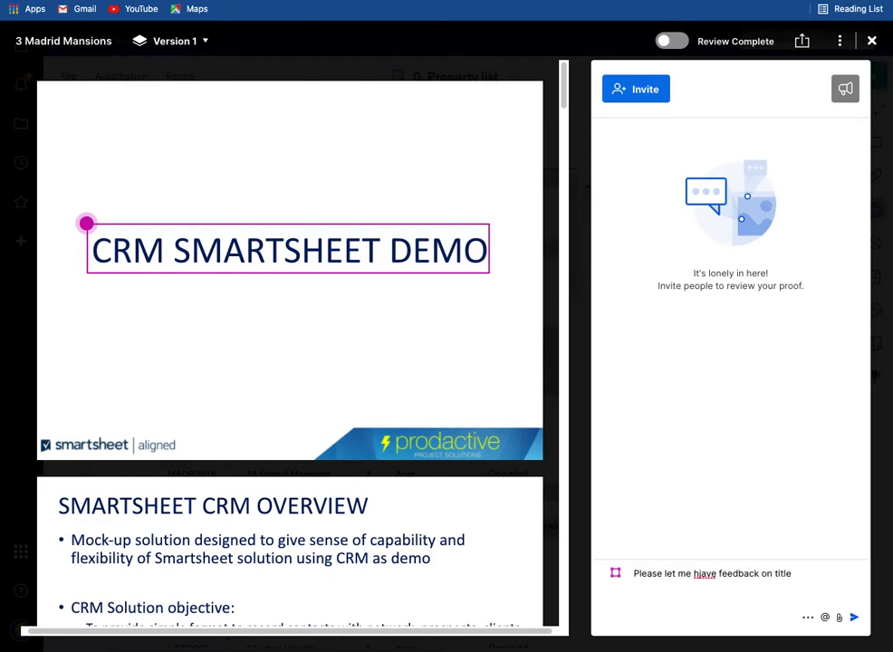
left_click(703, 575)
key("BackSpace")
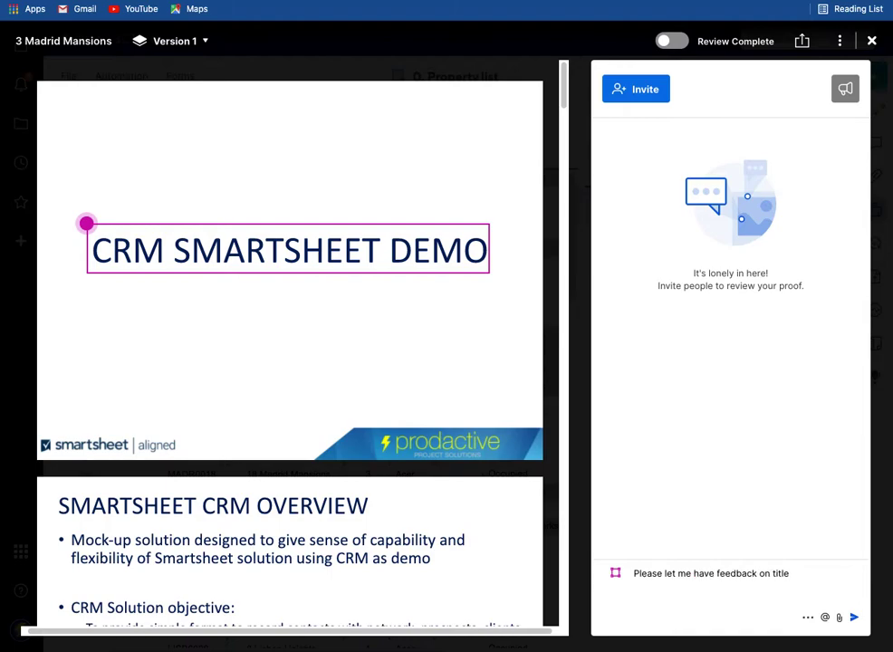
left_click(854, 618)
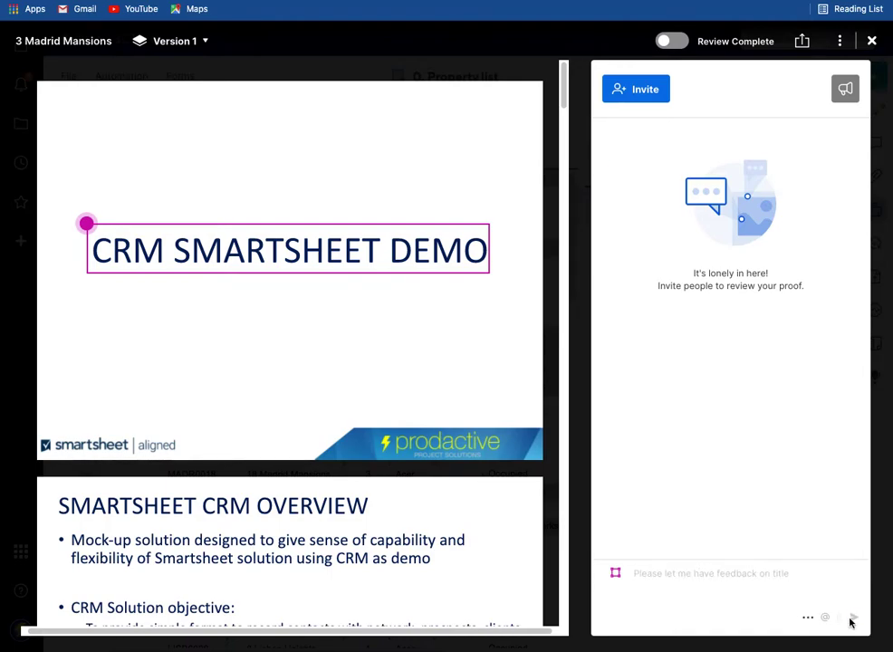
left_click(639, 89)
Step: Invite one reviewer to the 3 Madrid Mansions proof, send it, and close the proof
type("fio")
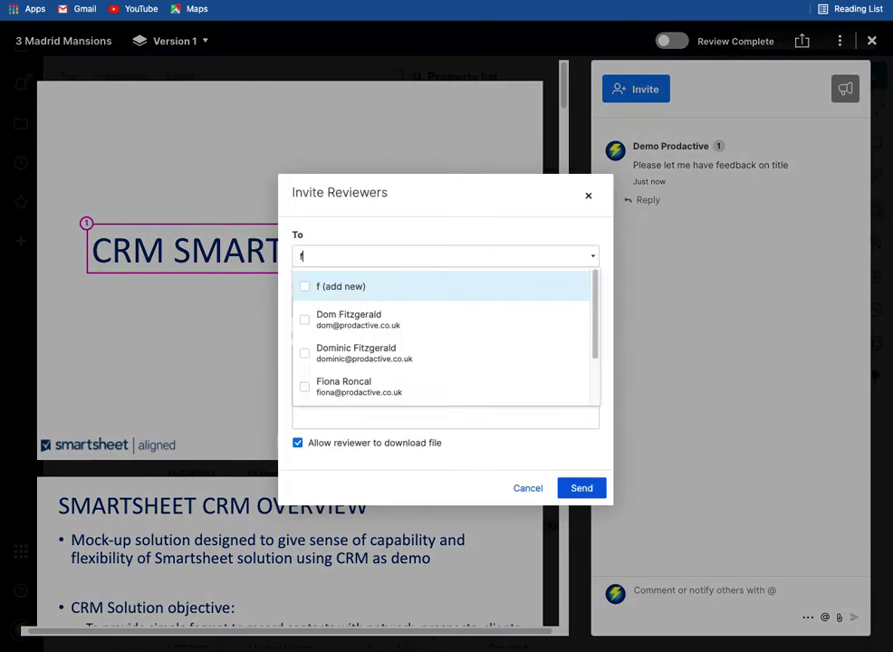
left_click(340, 318)
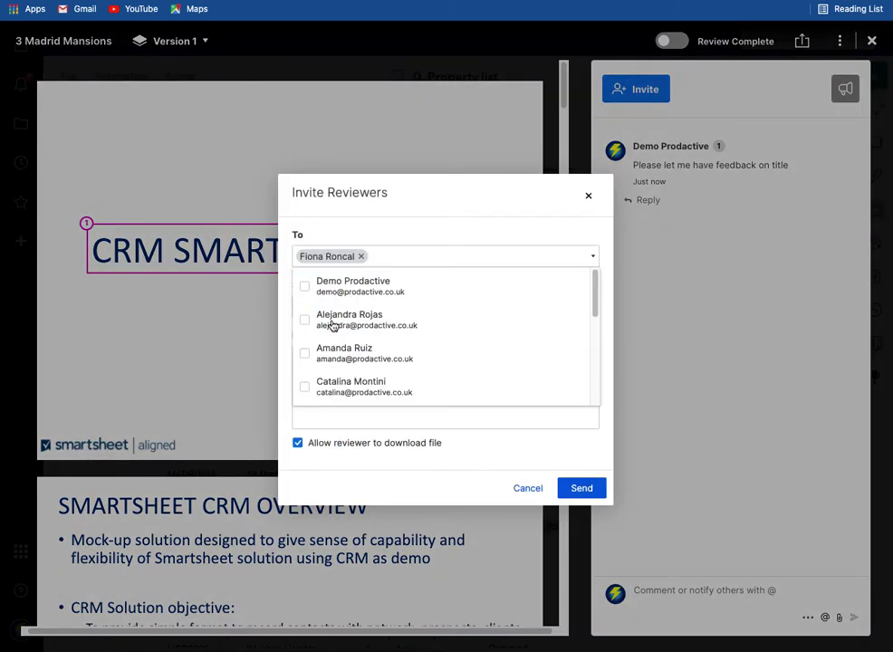
left_click(589, 488)
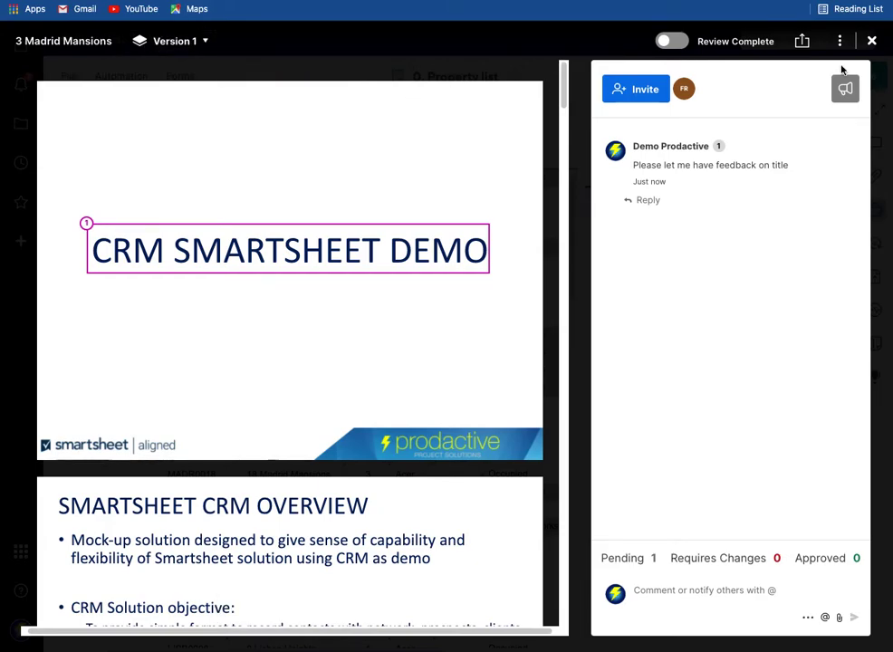
left_click(871, 41)
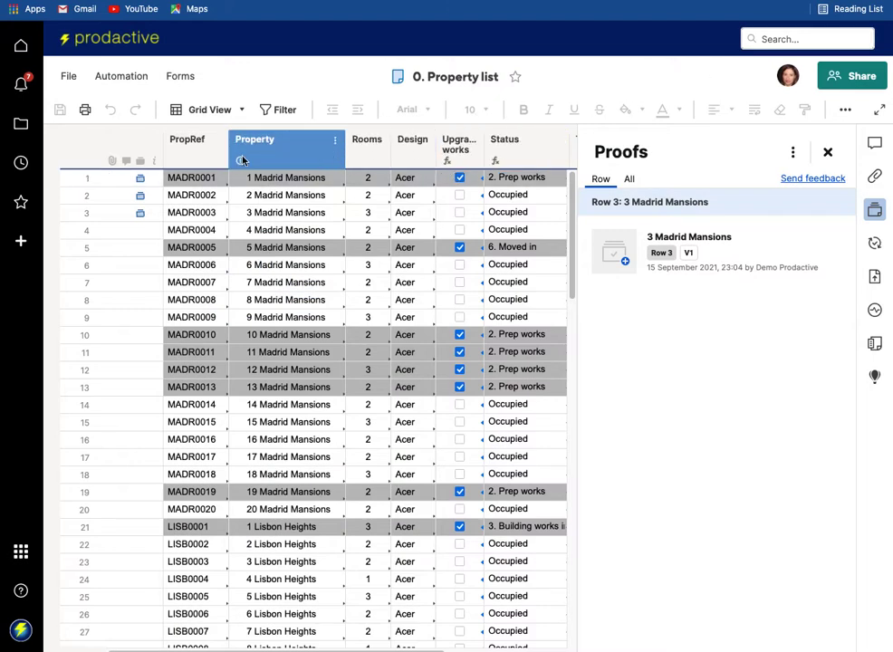
left_click(90, 177)
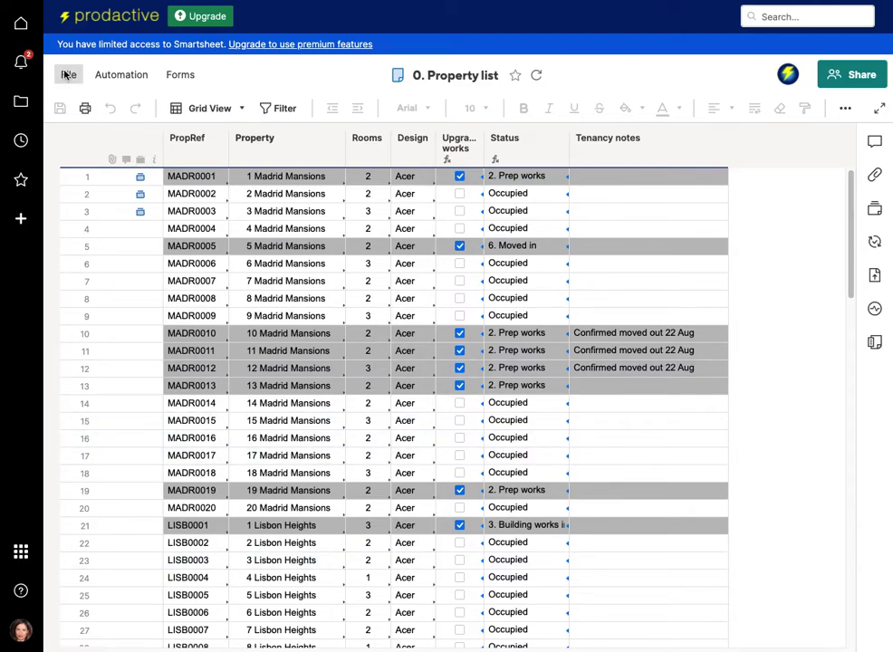
Step: Open the 1 Madrid Mansions review request from notifications and launch Review Proof
left_click(20, 62)
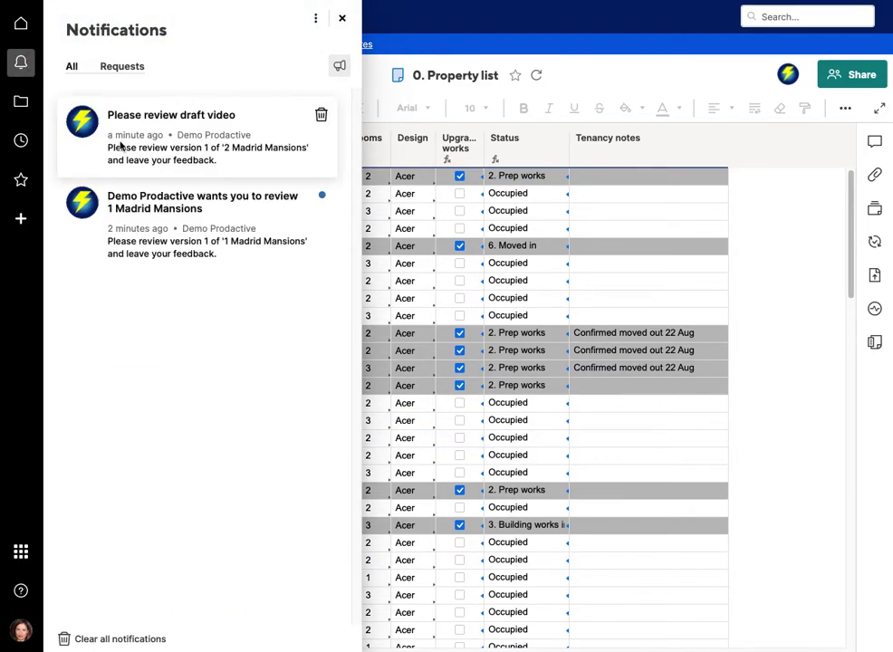
left_click(156, 213)
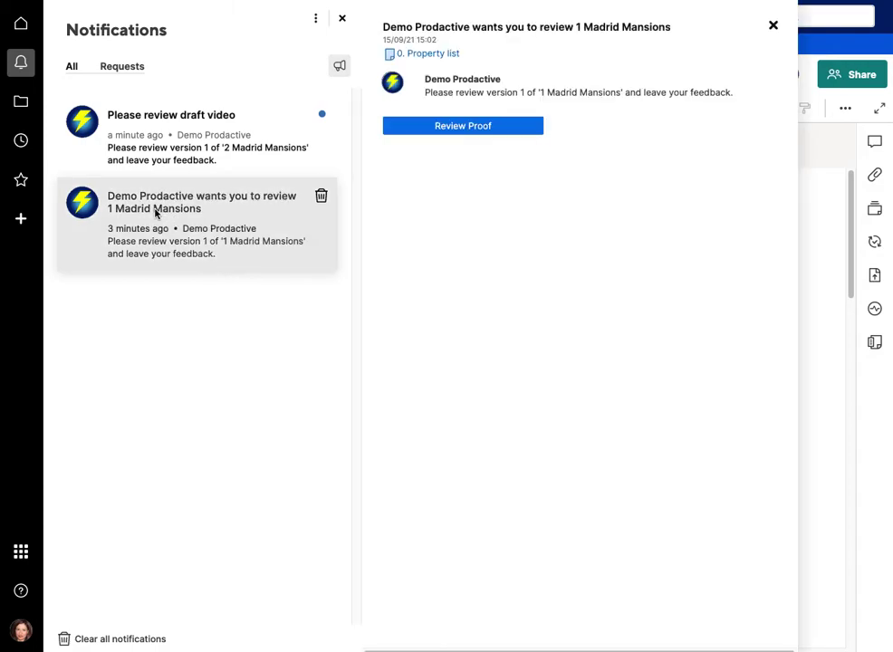
left_click(448, 127)
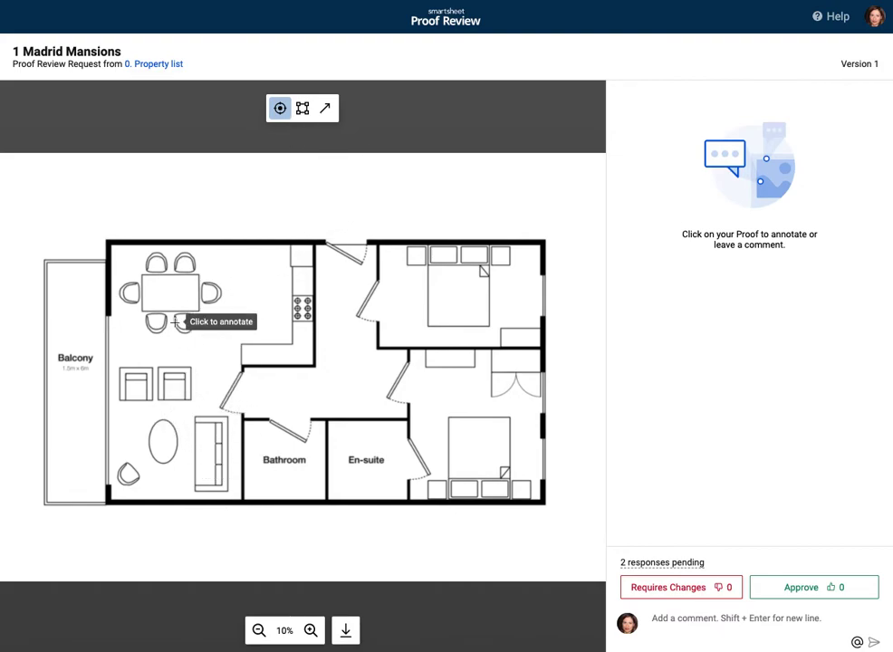
Step: Box the two armchairs beside the balcony and post the comment 'Please replace with sofa'
left_click(300, 109)
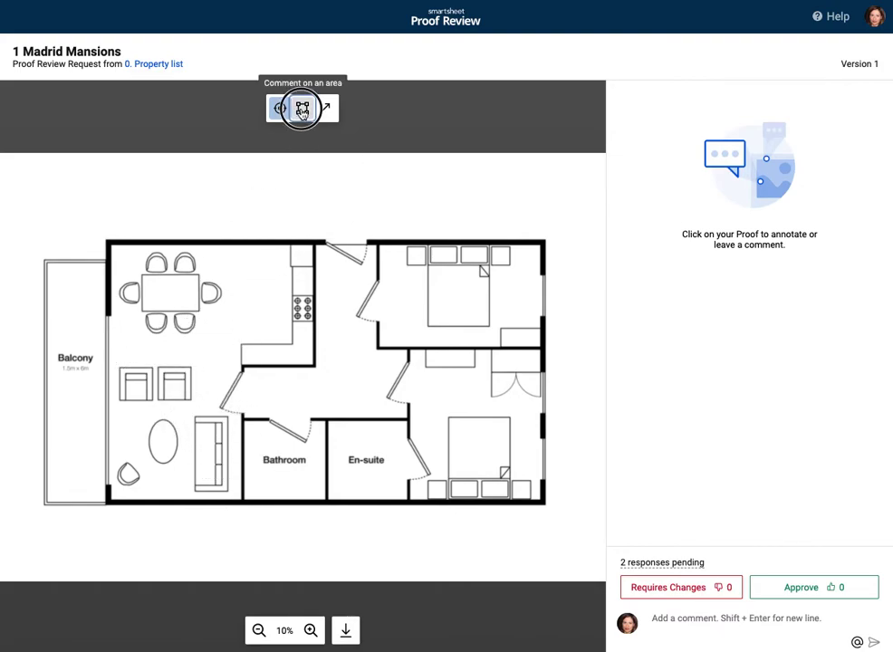
mouse_move(115, 363)
left_mouse_down()
mouse_move(114, 379)
mouse_move(193, 406)
left_mouse_up()
left_click(695, 621)
type("Please replac")
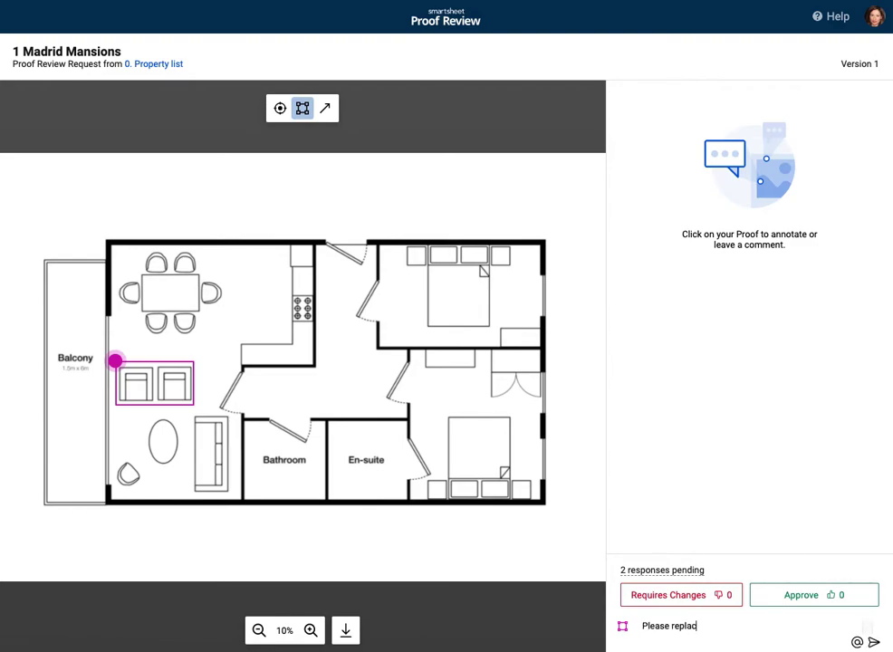
type("e with sofa")
left_click(873, 640)
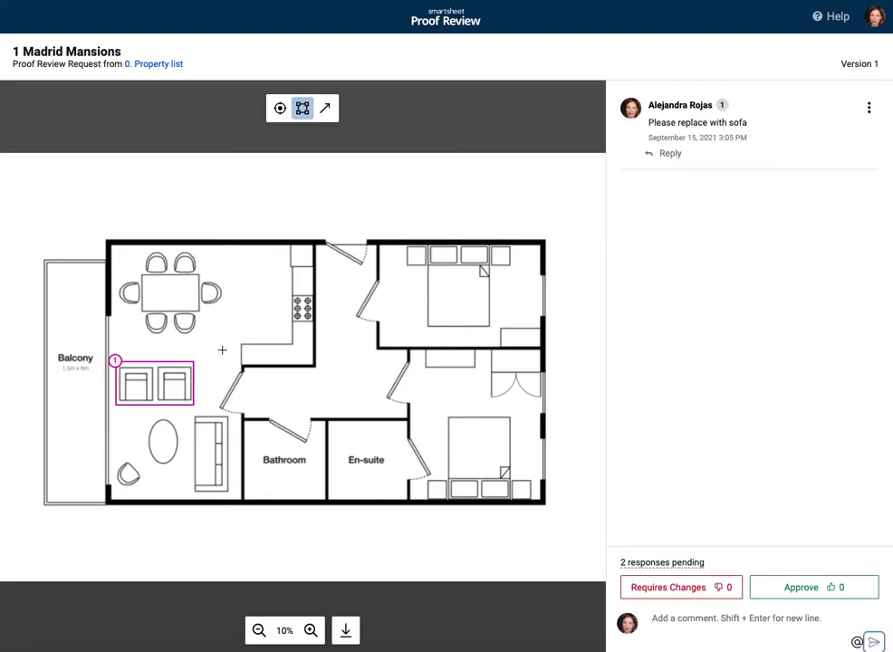
left_click(325, 108)
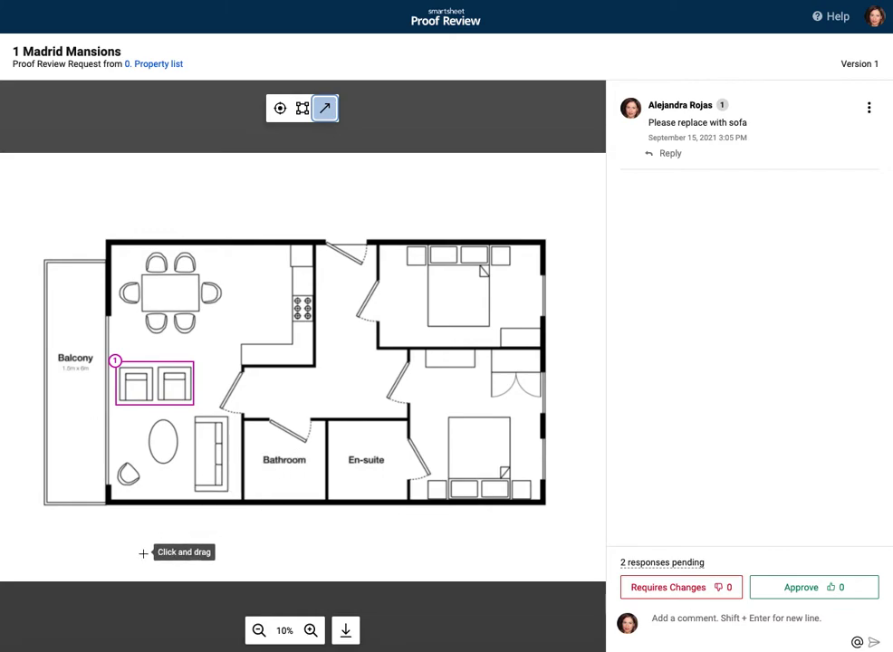
Step: Add an arrow comment on the balcony chair, 'Remove chair - add in media unit against wall', then mark Requires Changes
left_click_drag(135, 492, 145, 555)
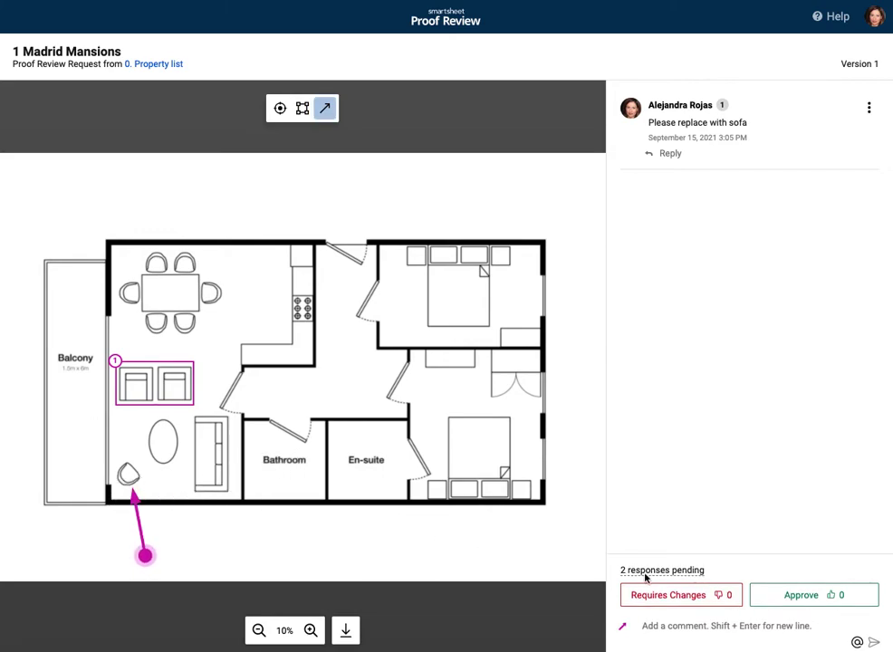
left_click(660, 631)
type("Remove chair - add in me")
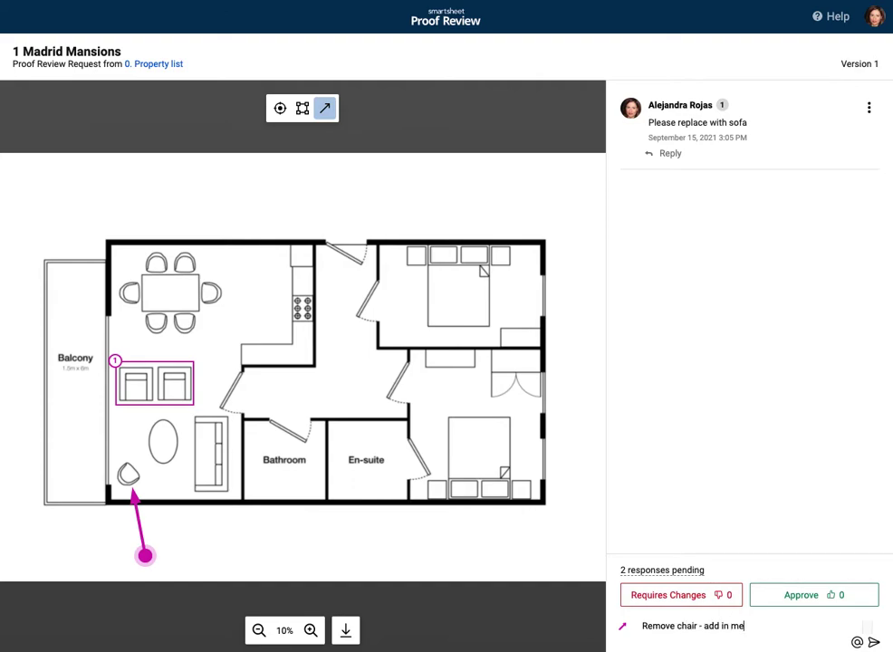
type("gainst wall")
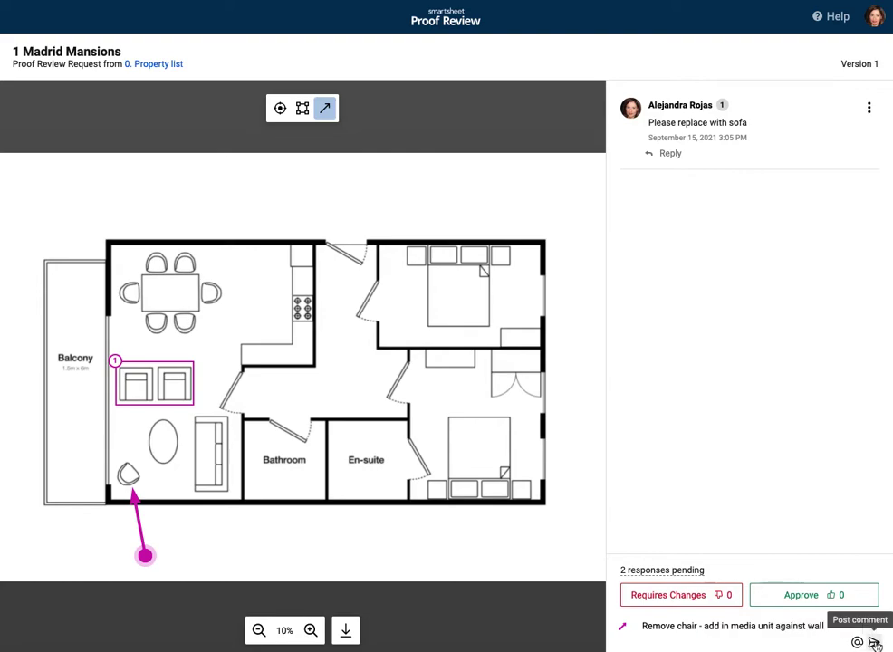
left_click(875, 644)
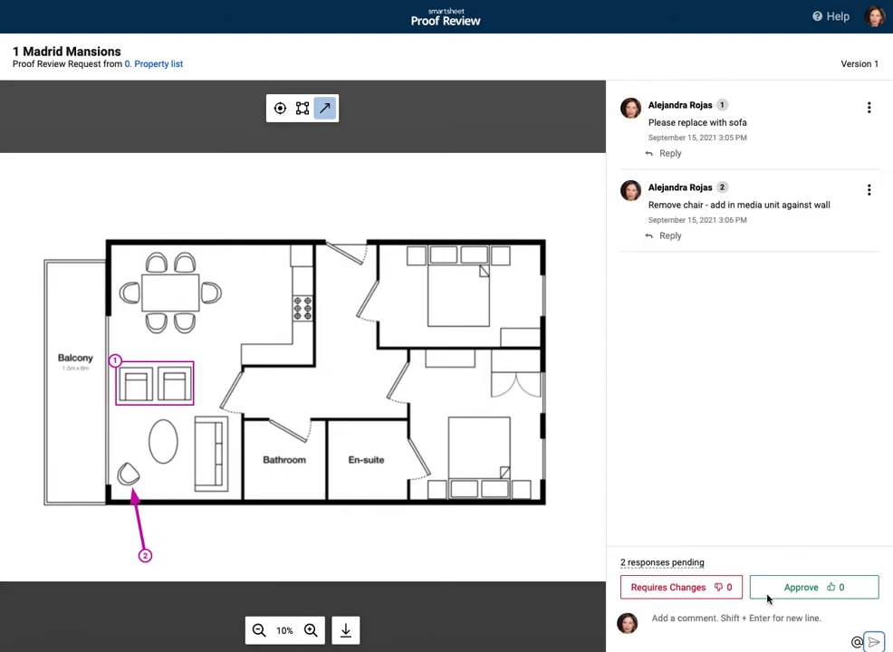
left_click(697, 589)
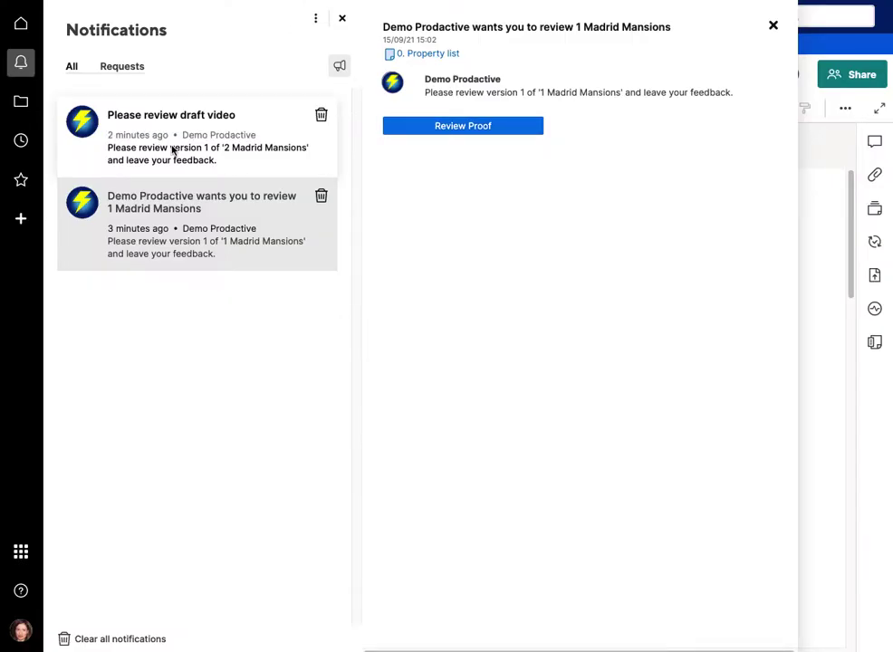
Step: Open the 2 Madrid Mansions draft video proof and pause it at 0:09
left_click(175, 138)
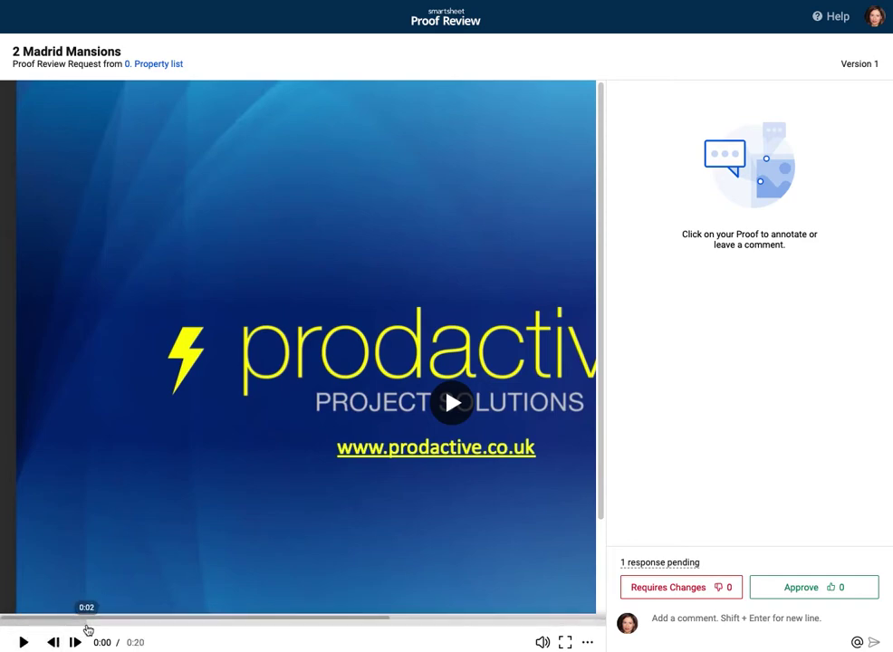
left_click(25, 642)
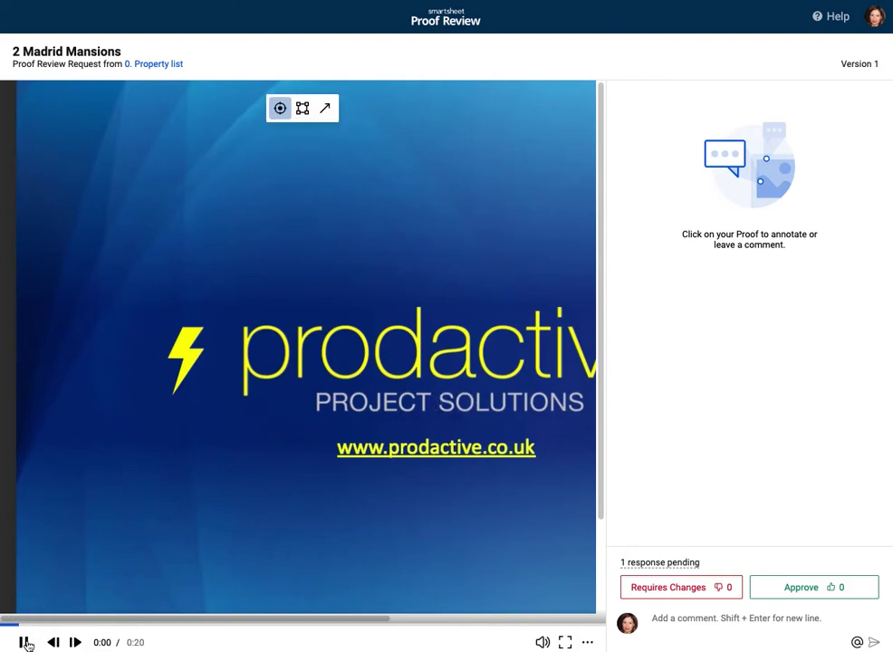
left_click(24, 642)
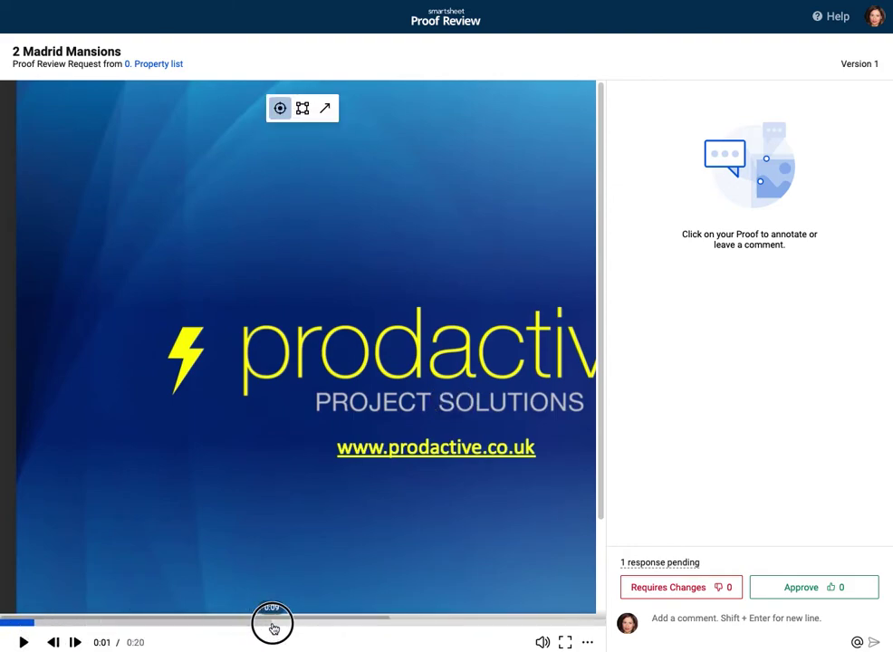
left_click(272, 626)
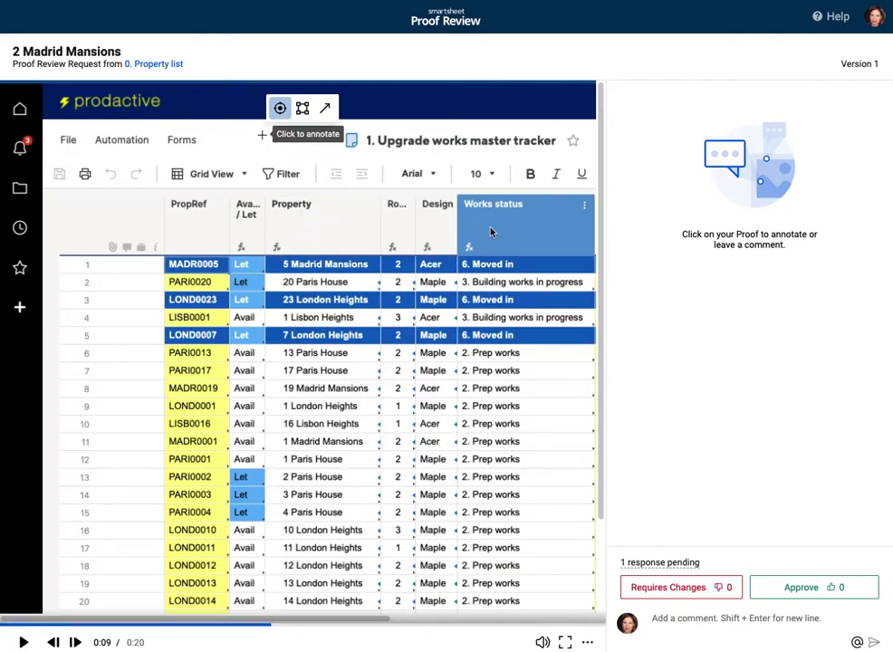
Step: Box the Avail / Let column and post the comment 'Please check formatting here'
left_click(302, 108)
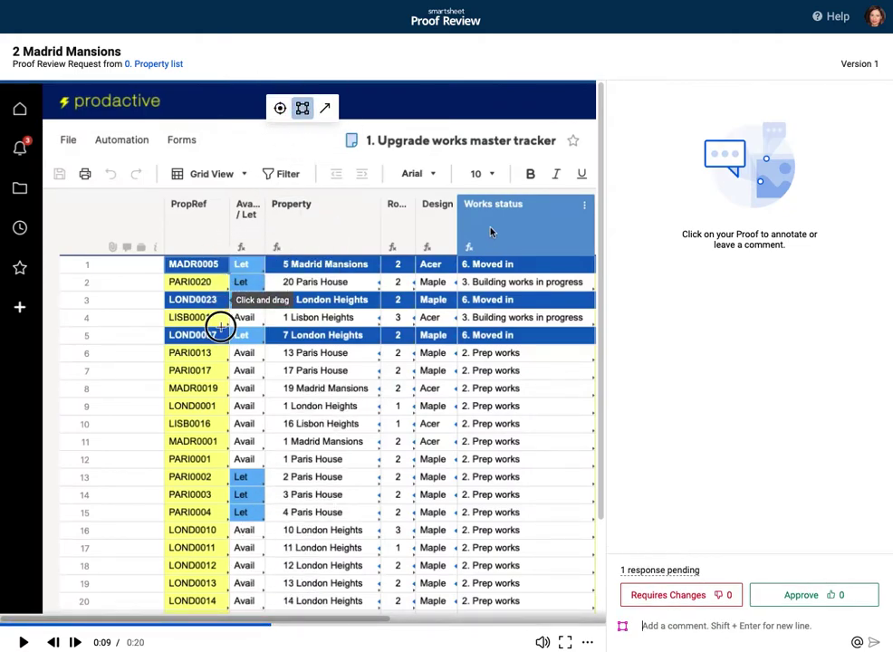
left_click_drag(220, 240, 276, 359)
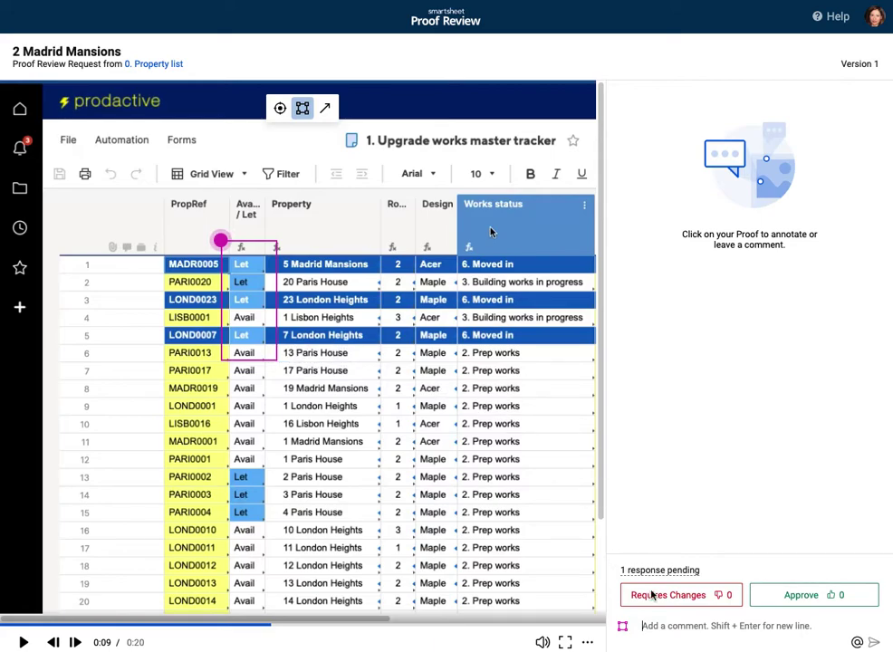
type("Please")
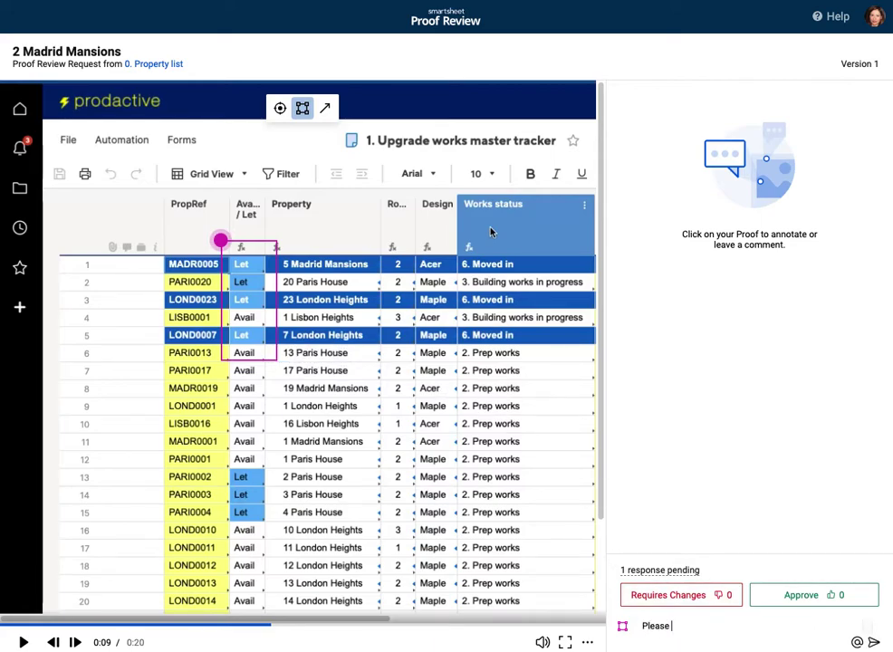
type(" check formatting here")
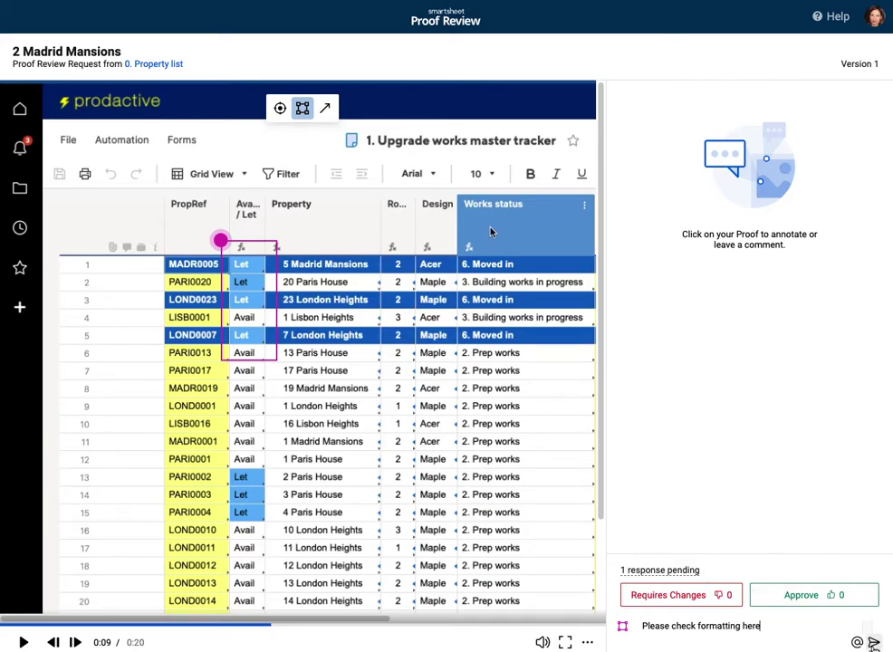
left_click(872, 643)
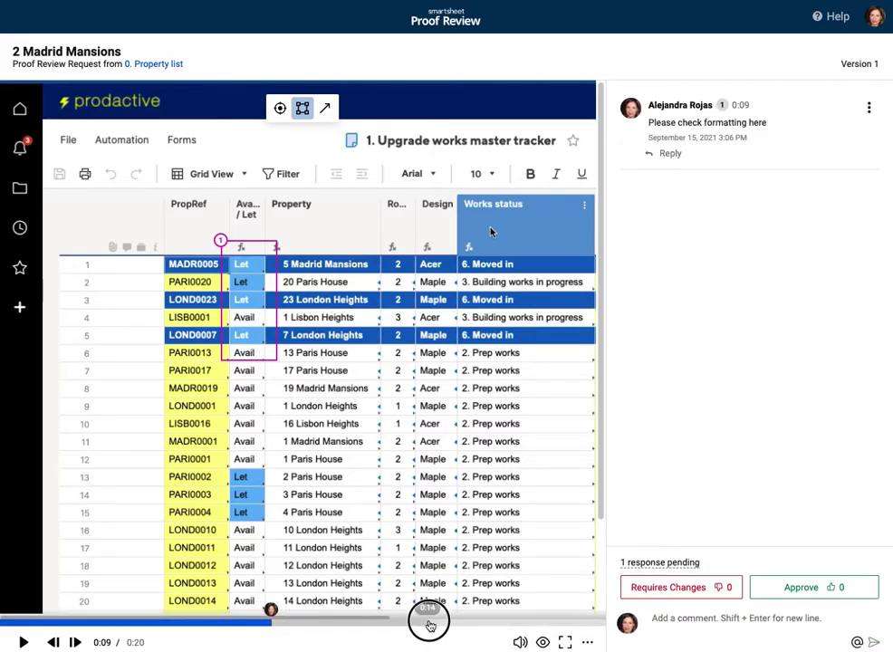
left_click(511, 621)
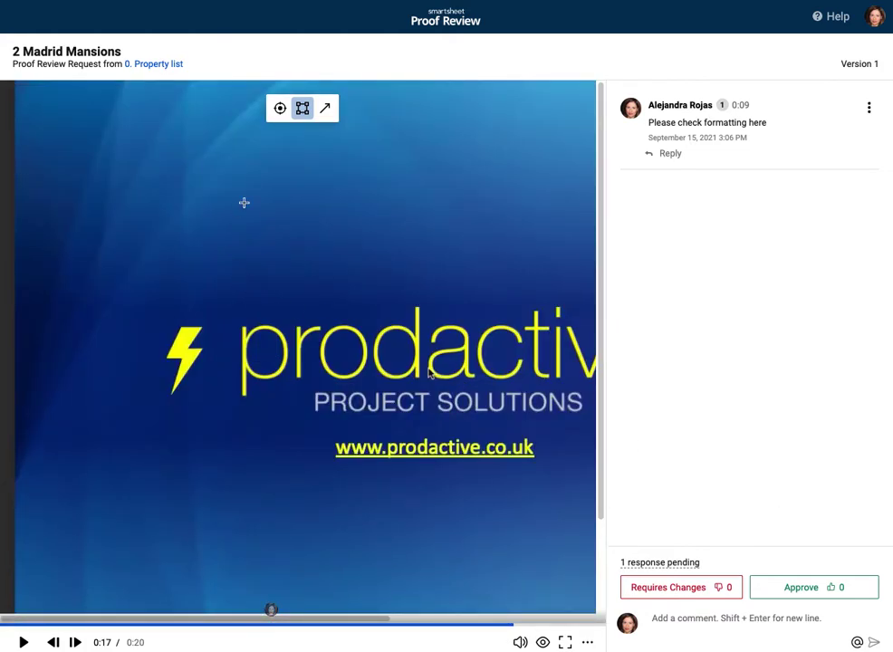
Step: Box the prodactive logo and web address, comment 'Please say thanks for watching!', and mark Requires Changes
left_click(303, 108)
left_click_drag(161, 283, 592, 481)
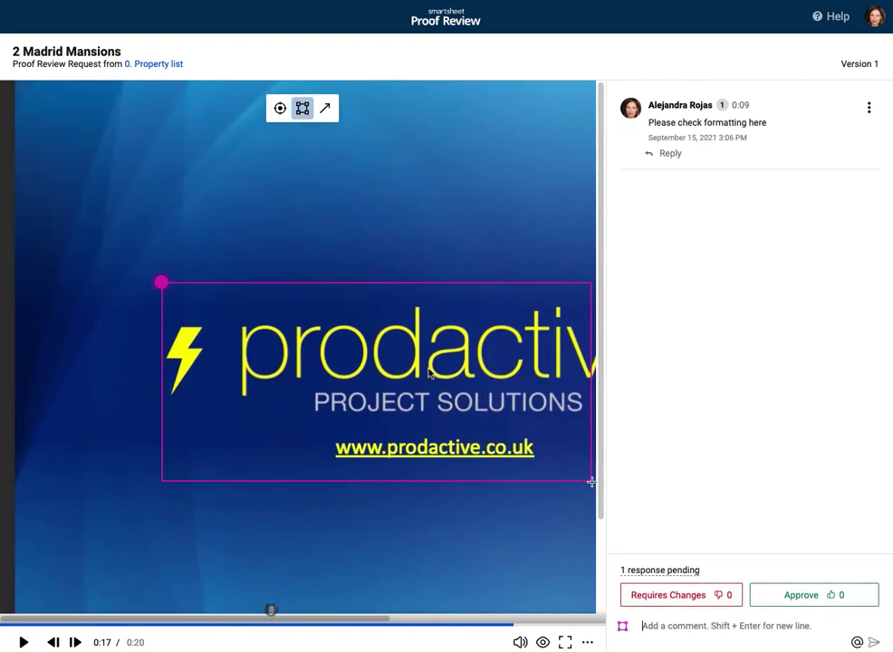
left_click(698, 621)
type("Please")
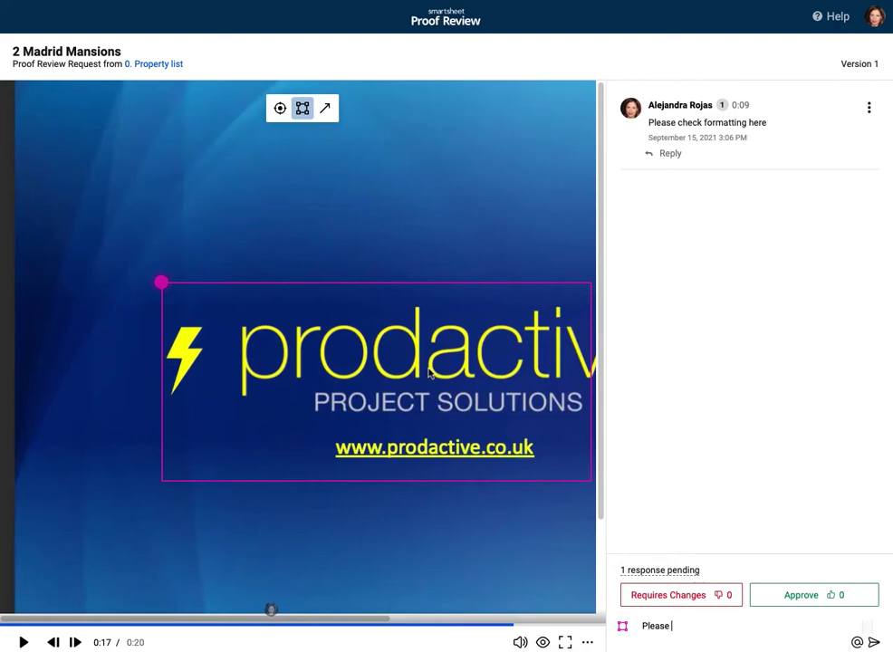
type(" say thanks for watching")
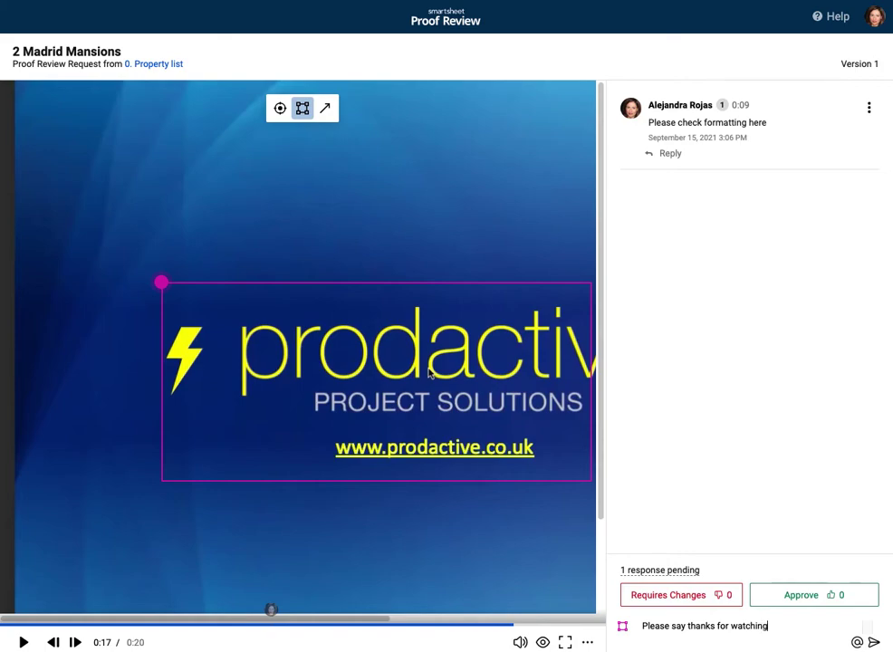
type("!")
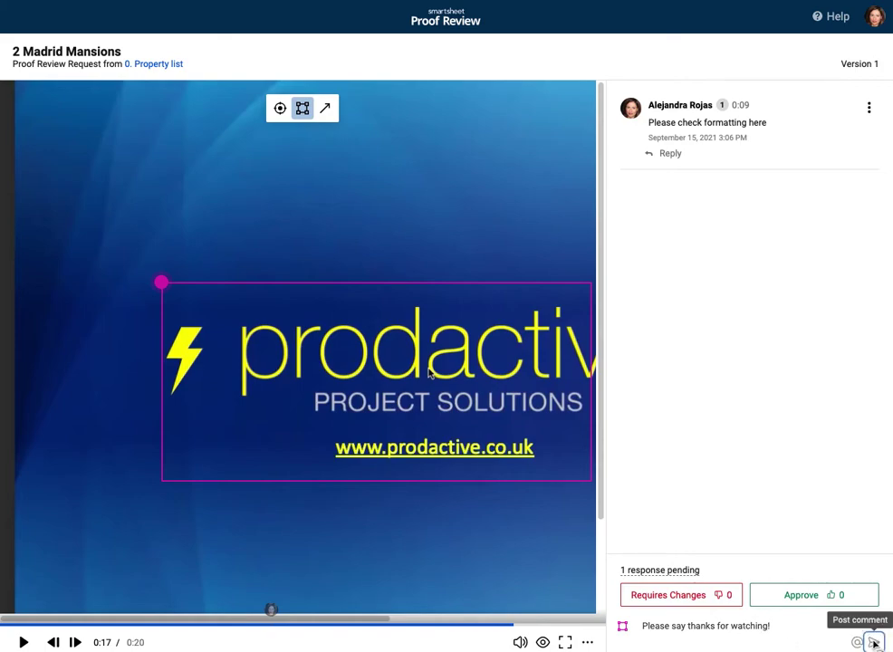
left_click(874, 642)
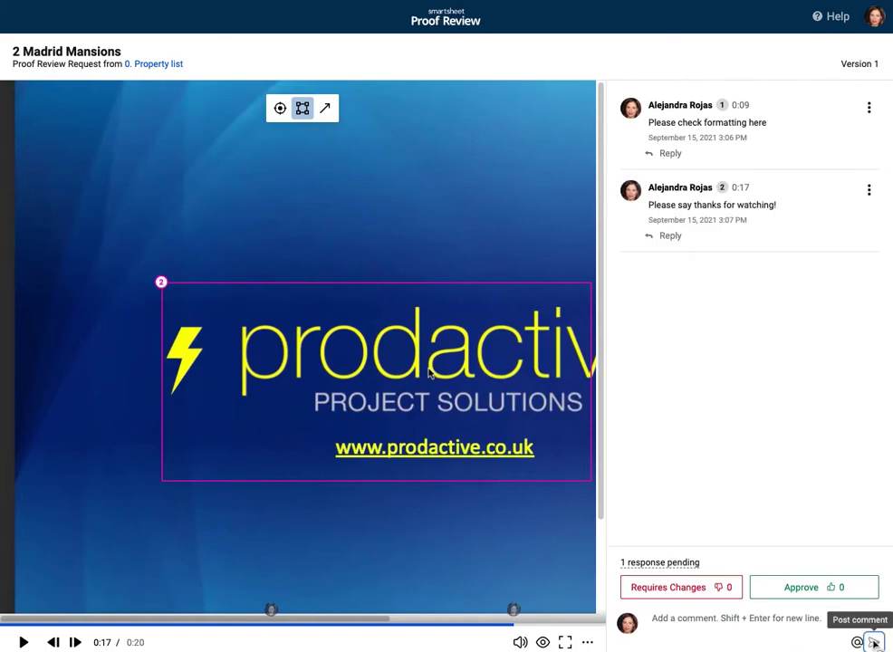
left_click(692, 588)
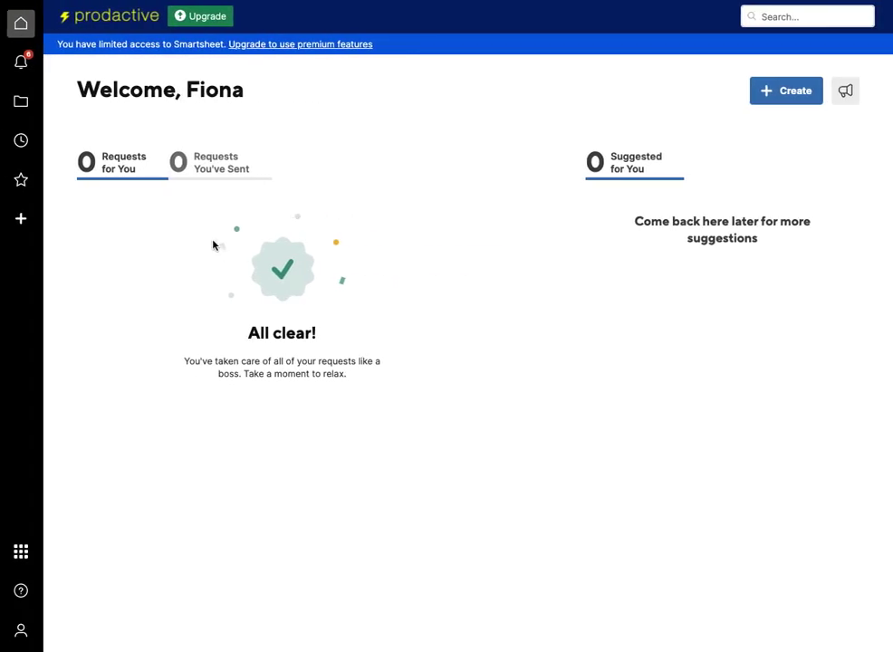
Step: Open the 1 Madrid Mansions review request from notifications and vote Requires Changes on its proof
left_click(24, 63)
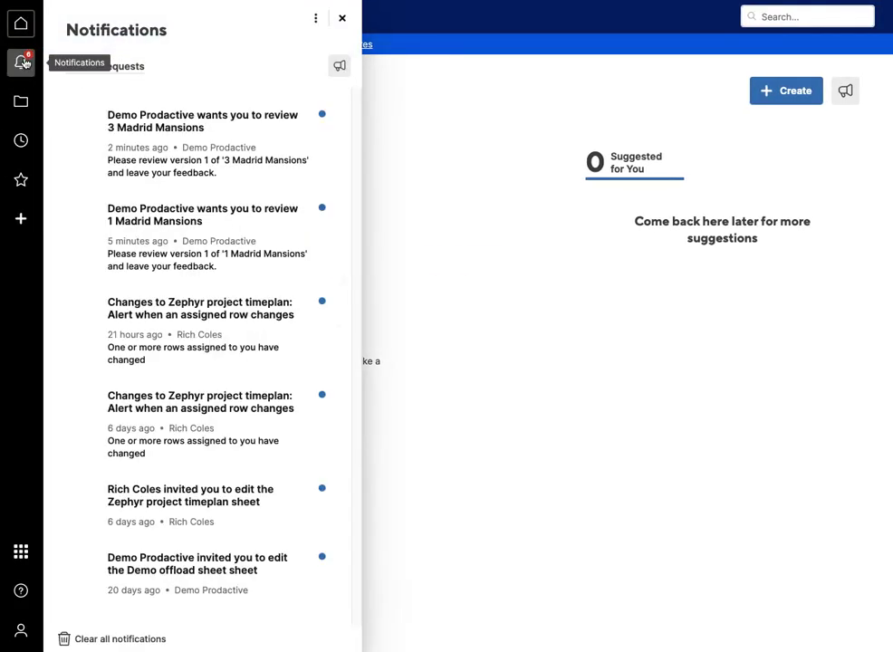
left_click(147, 225)
left_click(461, 131)
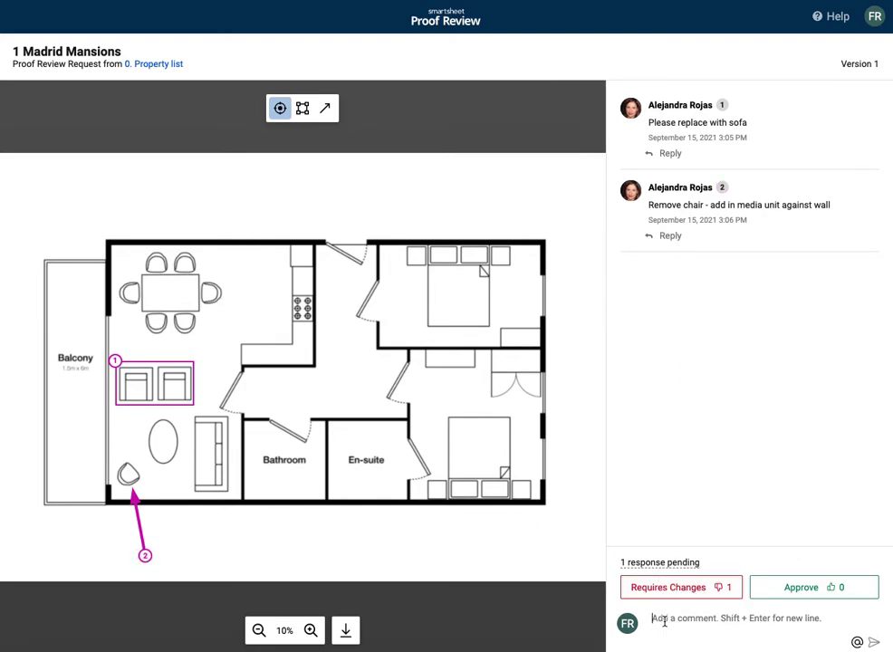
type("Agree with AR")
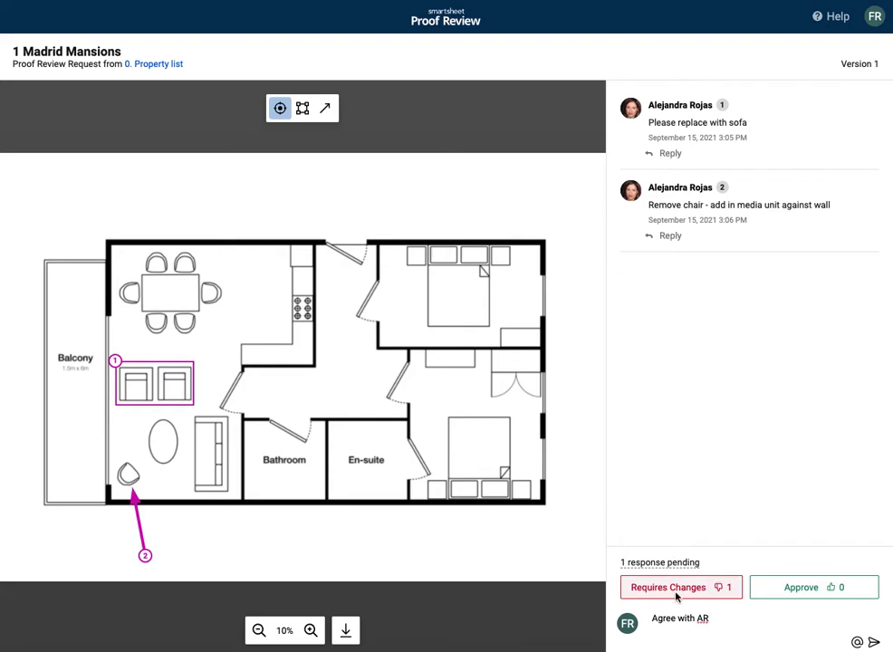
mouse_move(676, 595)
left_click(676, 595)
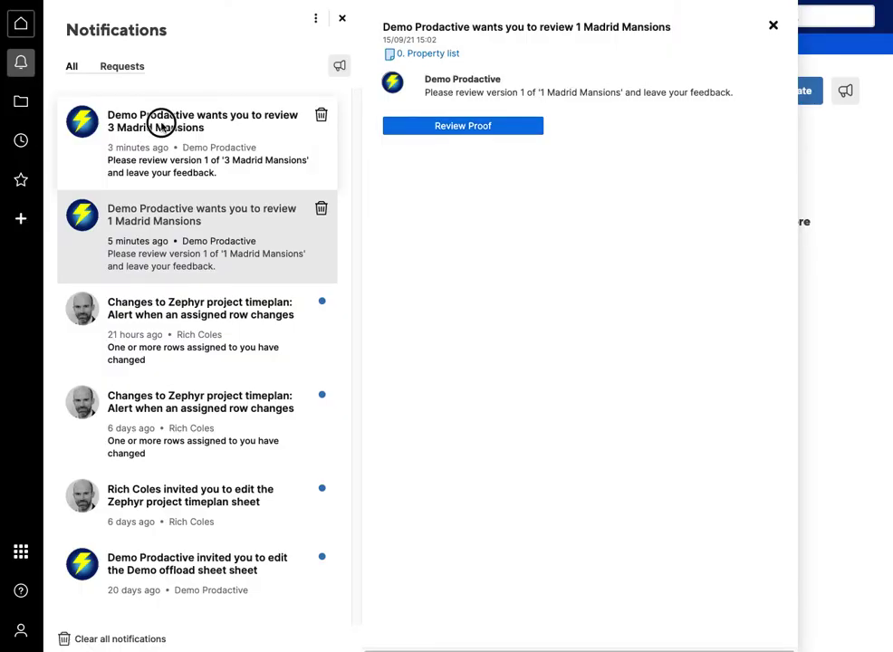
Step: Open the 3 Madrid Mansions proof from its review request and look through its comments
left_click(163, 127)
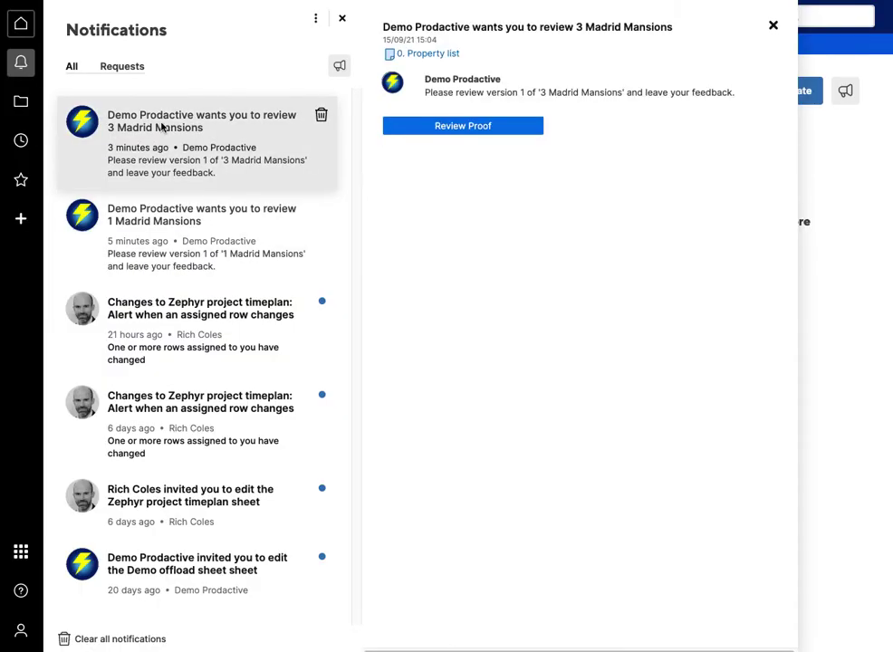
left_click(443, 127)
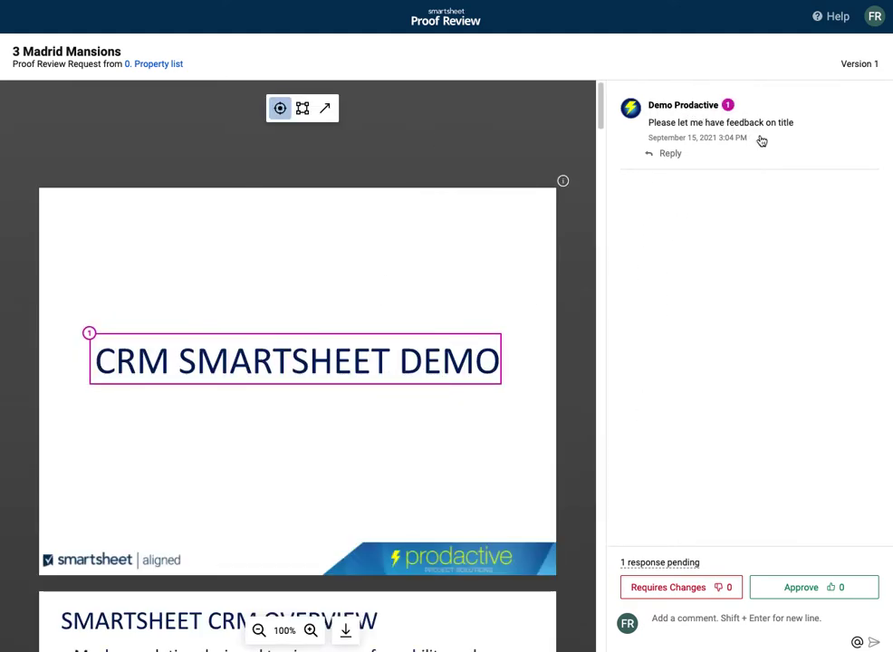
scroll(275, 556, "down", 2)
scroll(273, 556, "down", 5)
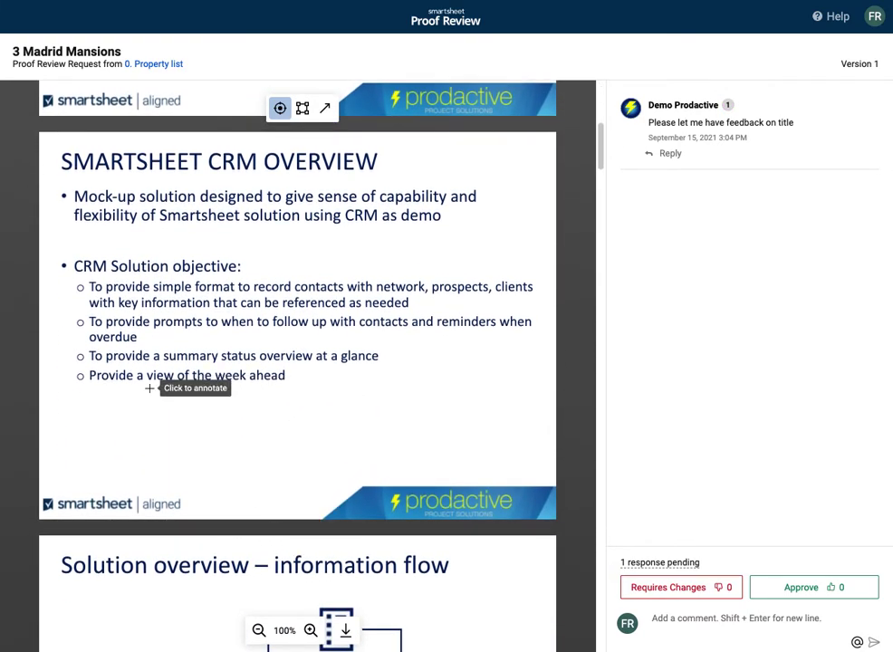
scroll(147, 387, "up", 2)
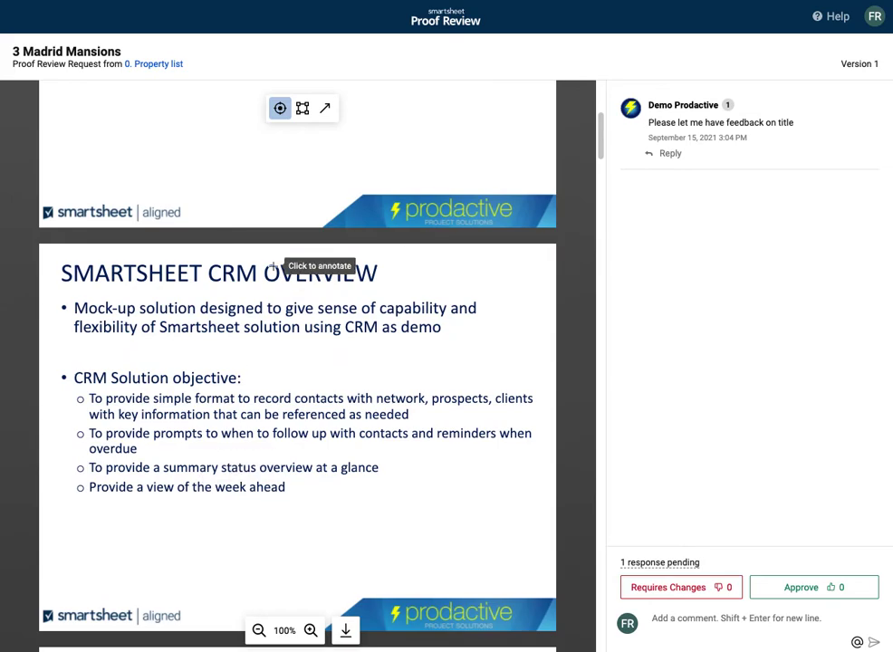
scroll(259, 295, "up", 5)
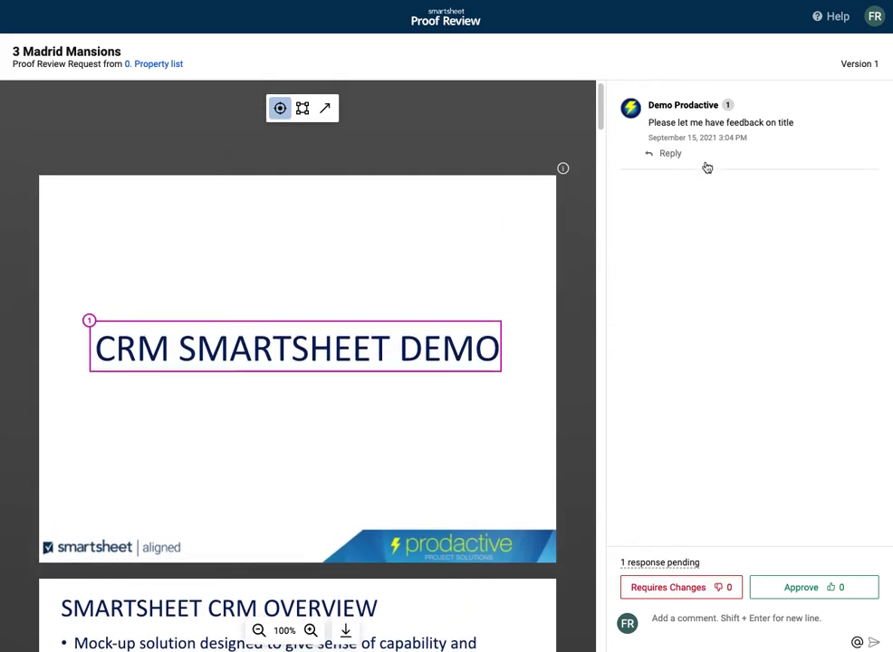
Step: Reply 'Good for me' to the title-feedback comment
left_click(670, 157)
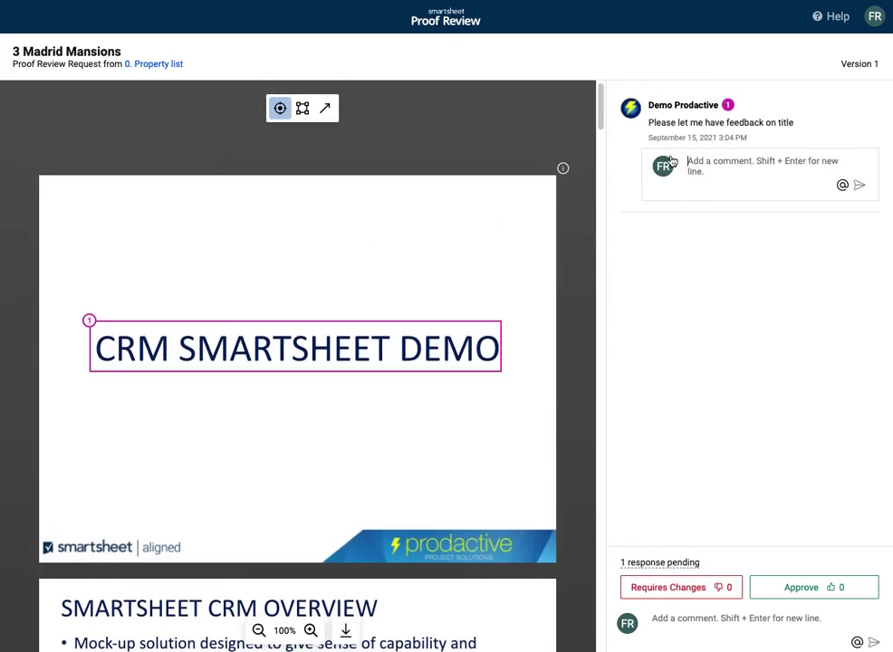
type("Good for me")
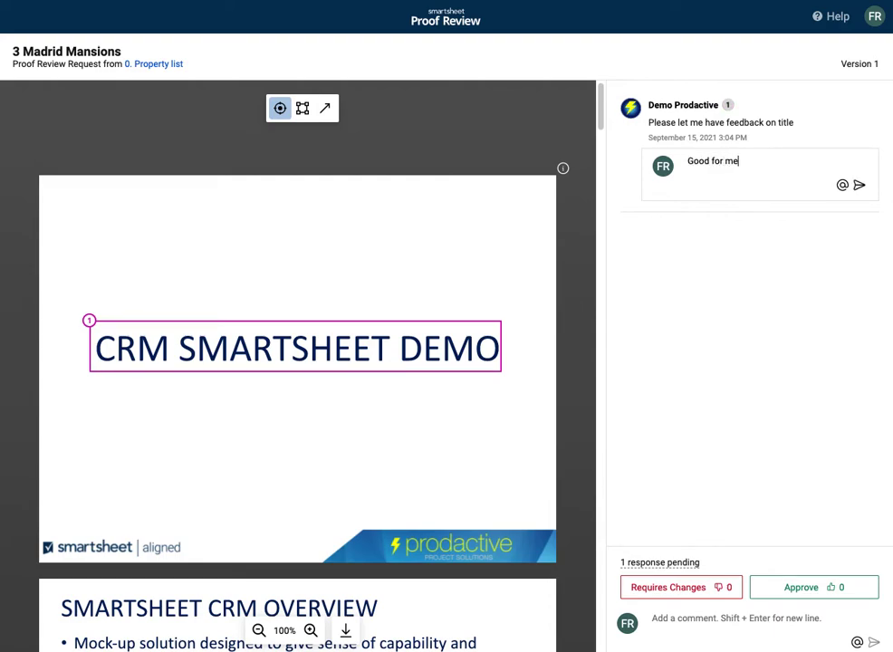
left_click(859, 186)
scroll(525, 334, "down", 5)
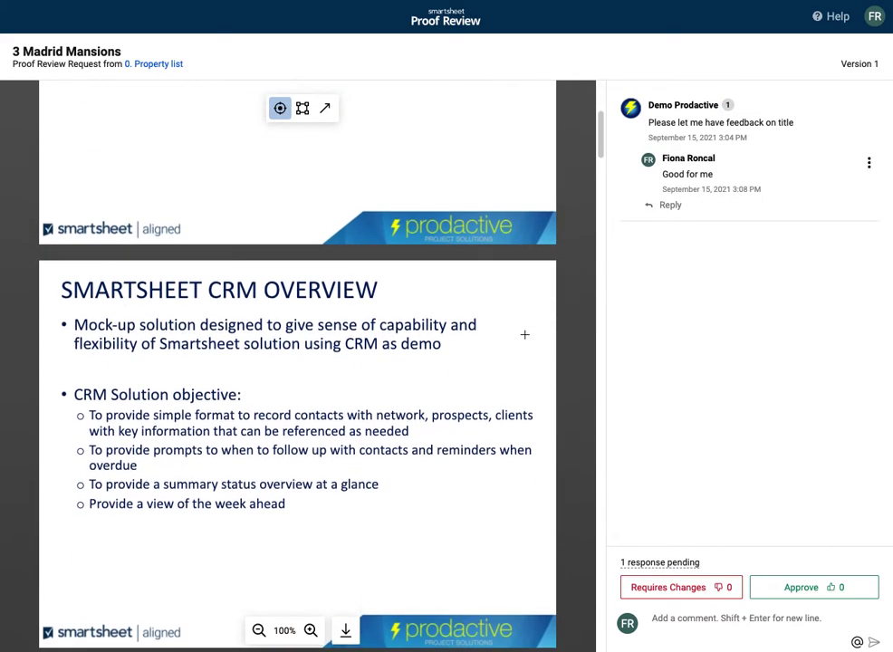
scroll(525, 334, "down", 4)
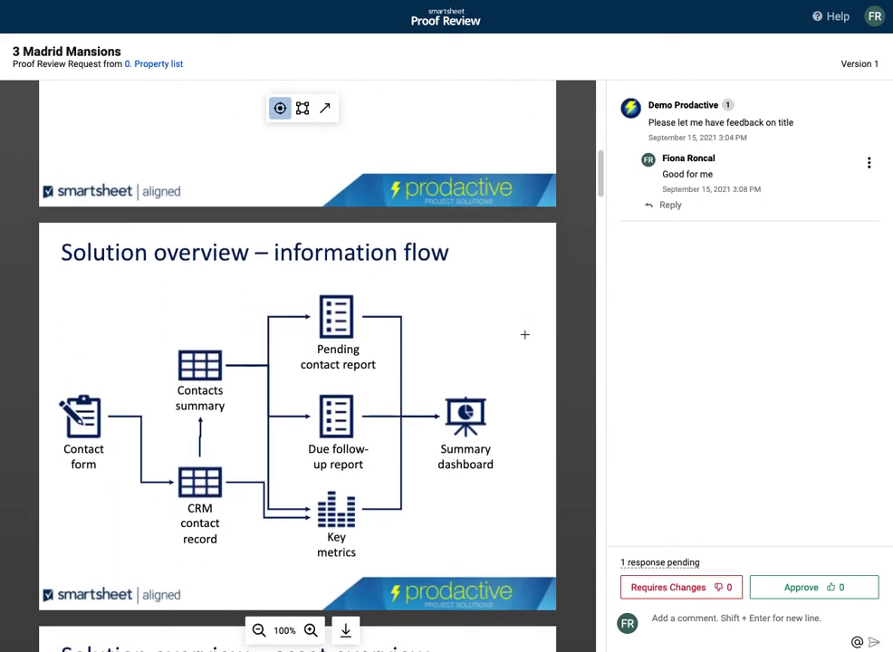
Step: Box Key metrics with the comment 'Consider joining the lines' and approve the 3 Madrid Mansions proof
left_click(302, 108)
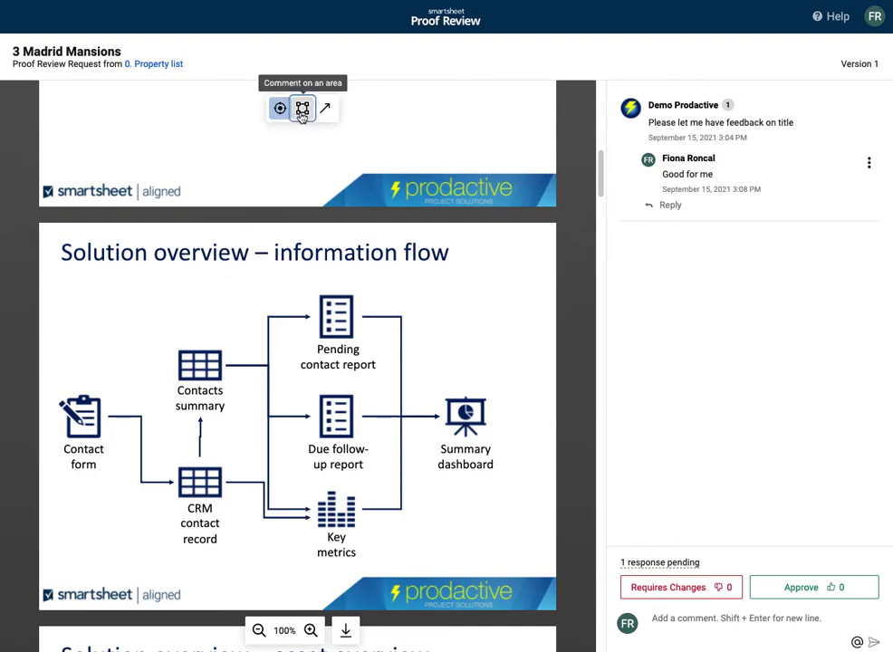
left_click_drag(246, 472, 323, 550)
left_click(667, 633)
type("Consider joining the lines")
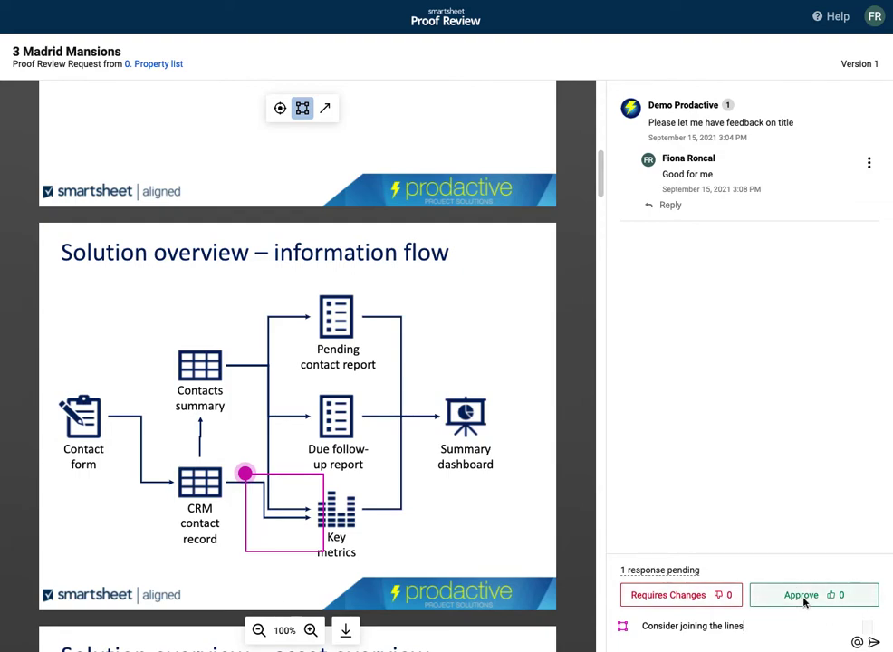
left_click(801, 596)
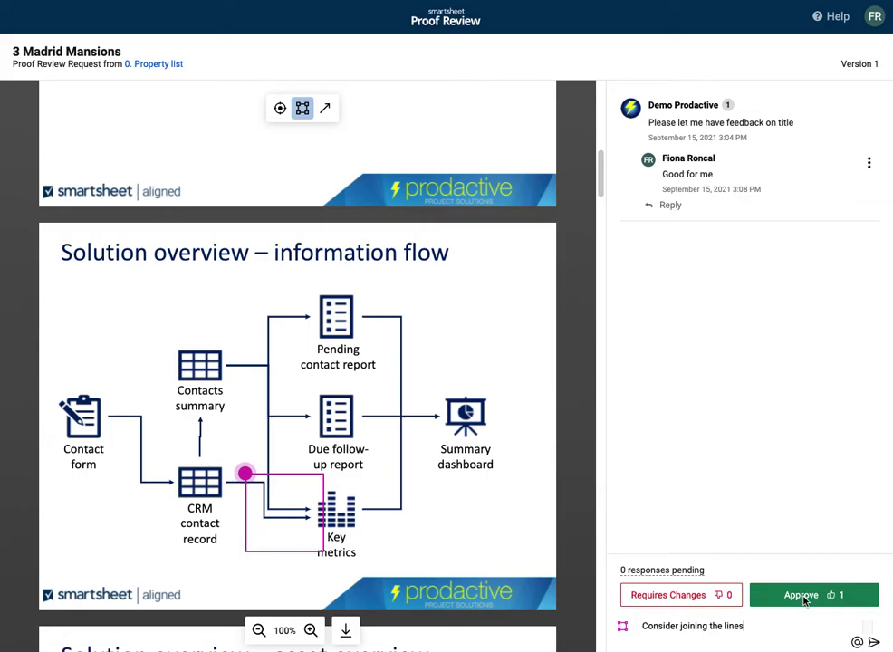
left_click(856, 642)
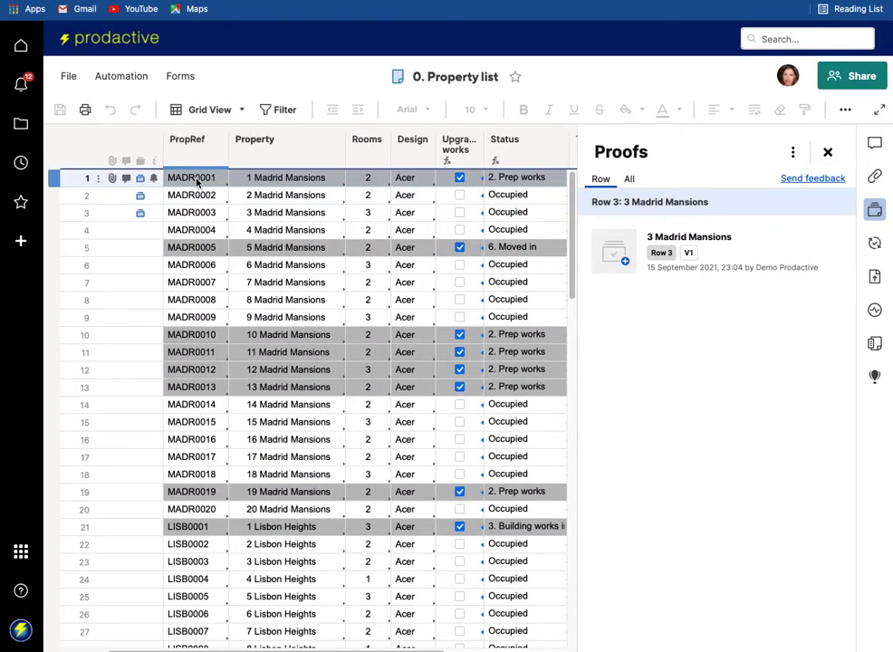
left_click(21, 85)
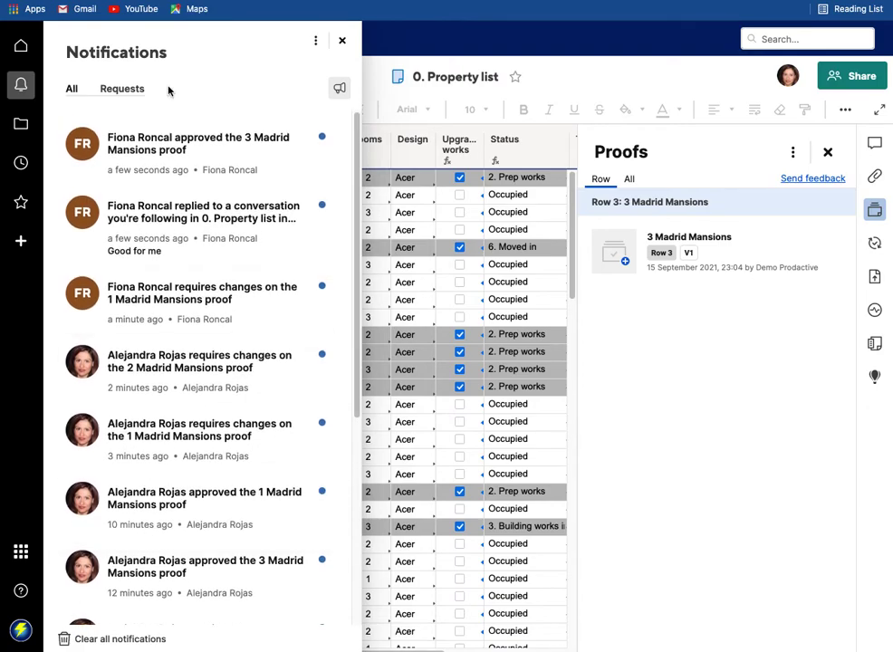
left_click(342, 40)
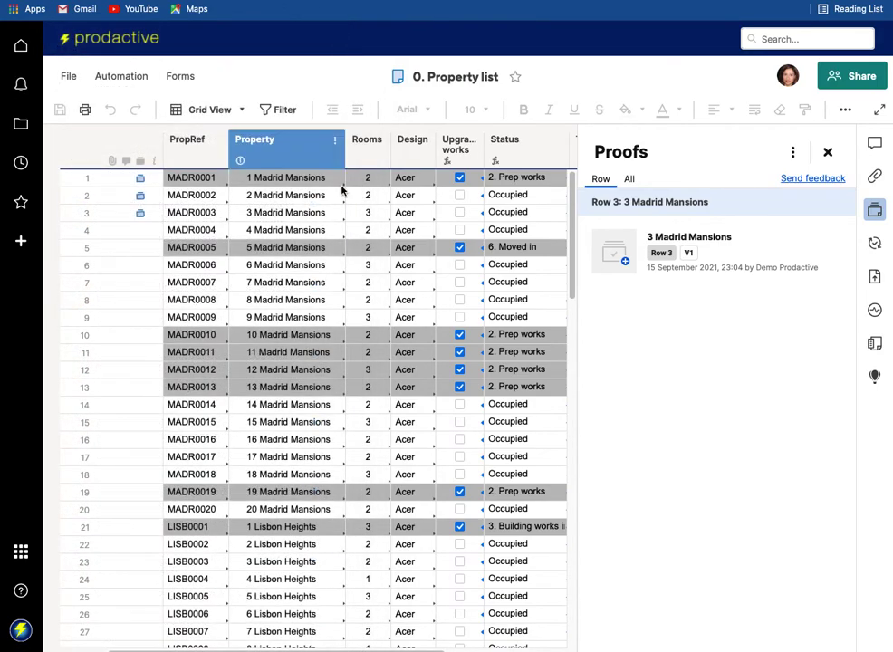
Step: Open the Row 1 floor-plan proof from the 1 Madrid Mansions row's Proofs panel
left_click(235, 177)
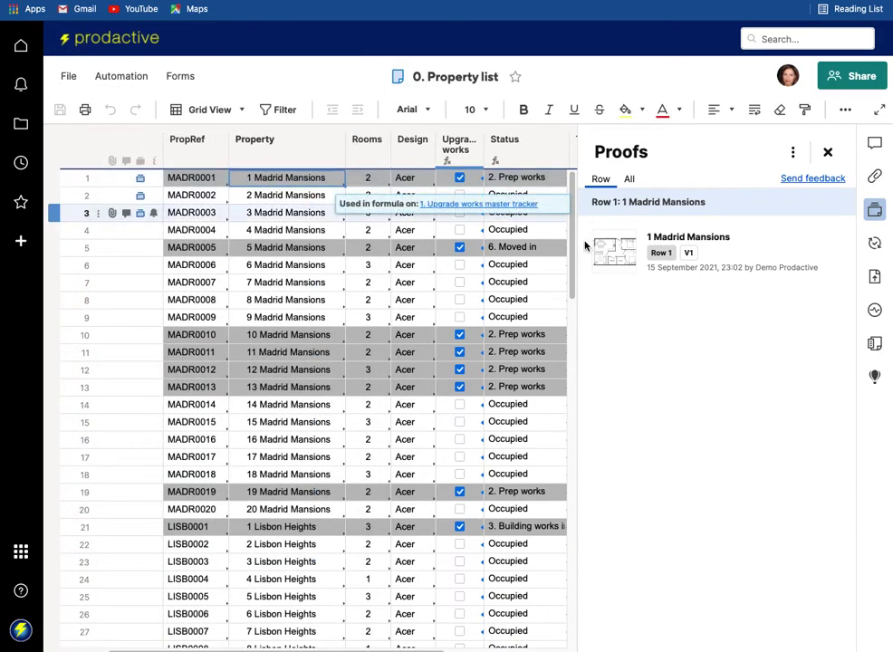
left_click(628, 254)
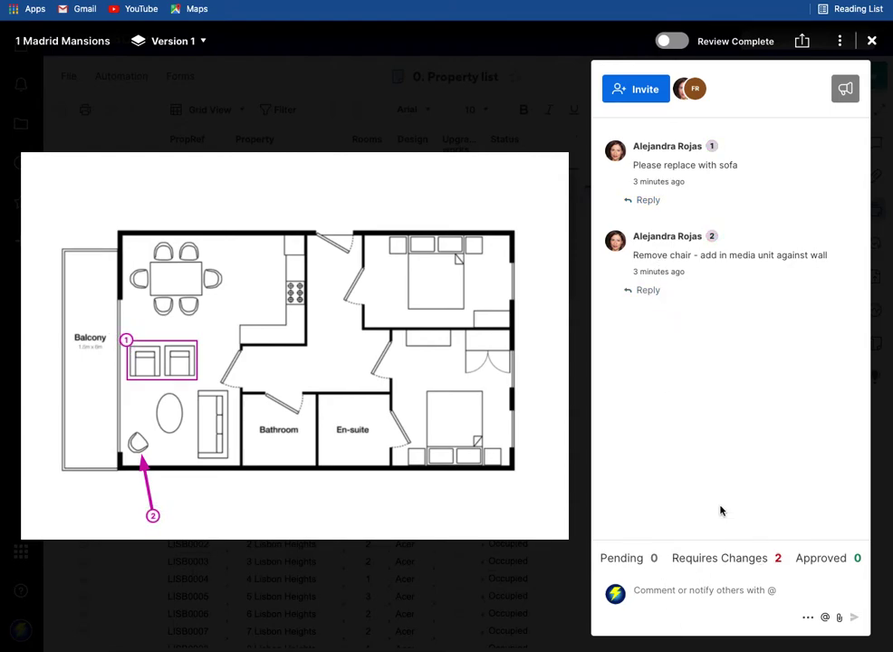
Step: Create Version 2, cancelling the current review, and upload the '2 bed space planned correct' floor plan
left_click(194, 43)
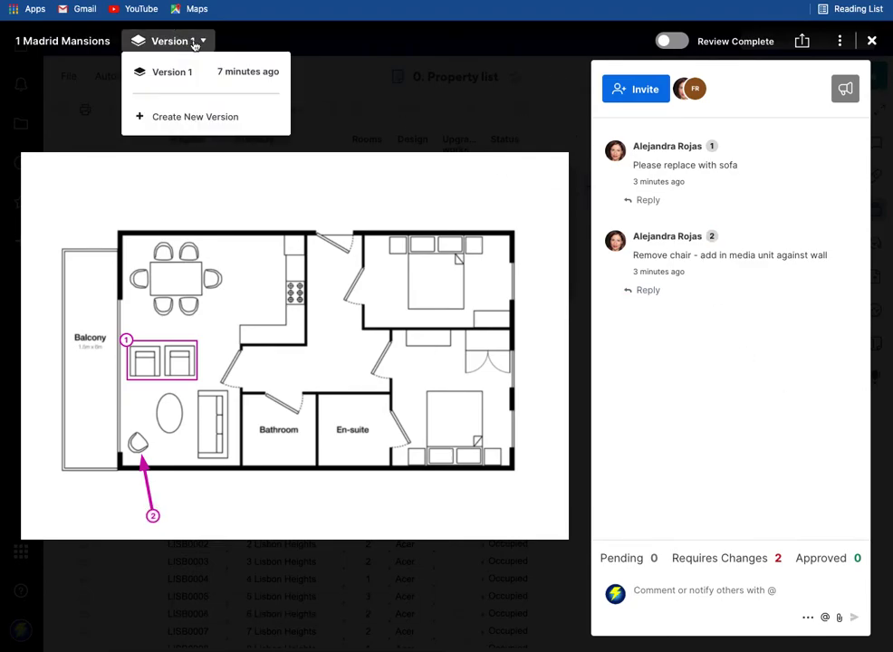
left_click(185, 117)
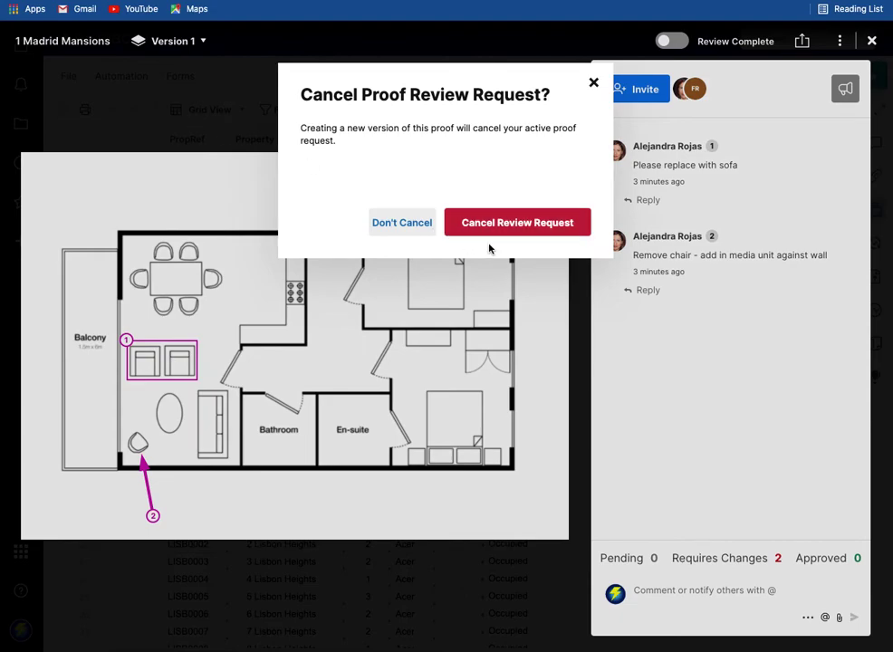
left_click(517, 225)
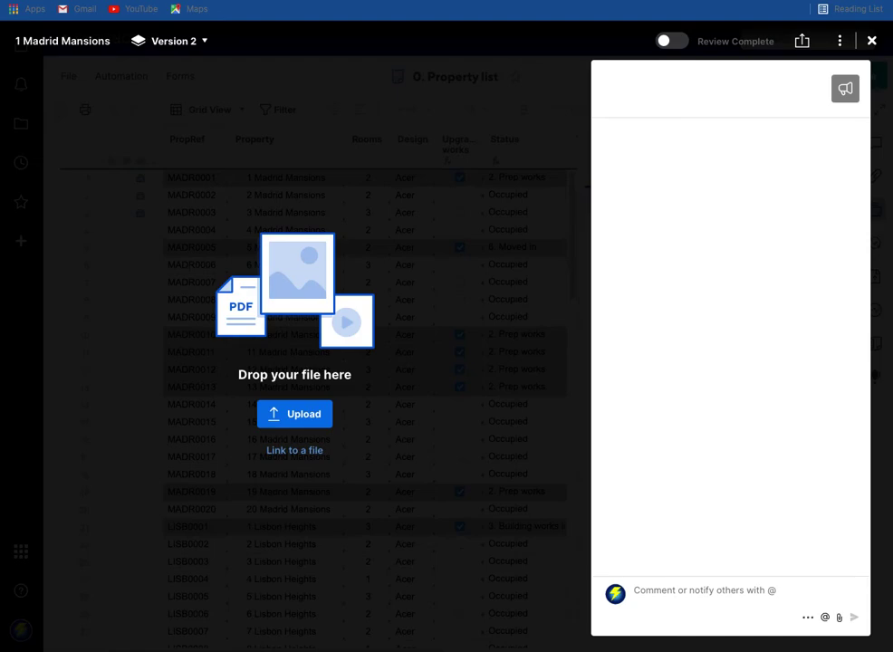
left_click_drag(303, 523, 308, 469)
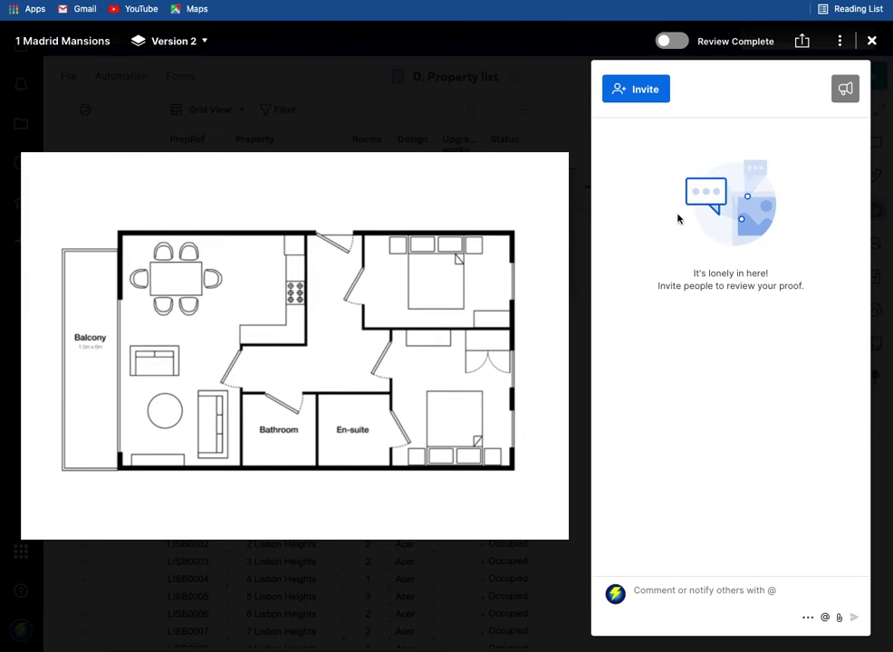
Step: Invite both reviewers to review Version 2 of the proof
left_click(641, 89)
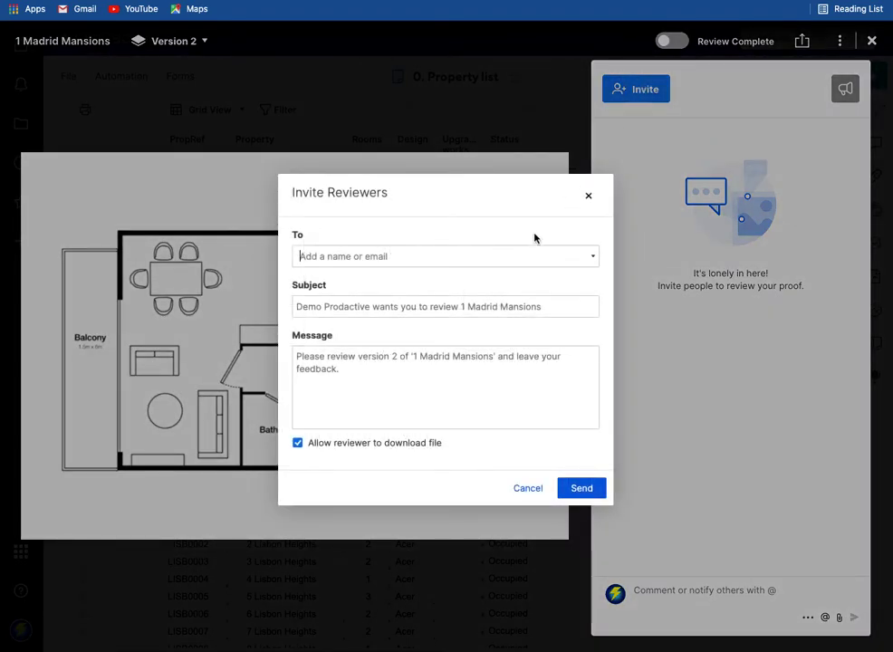
left_click(497, 263)
type("fio")
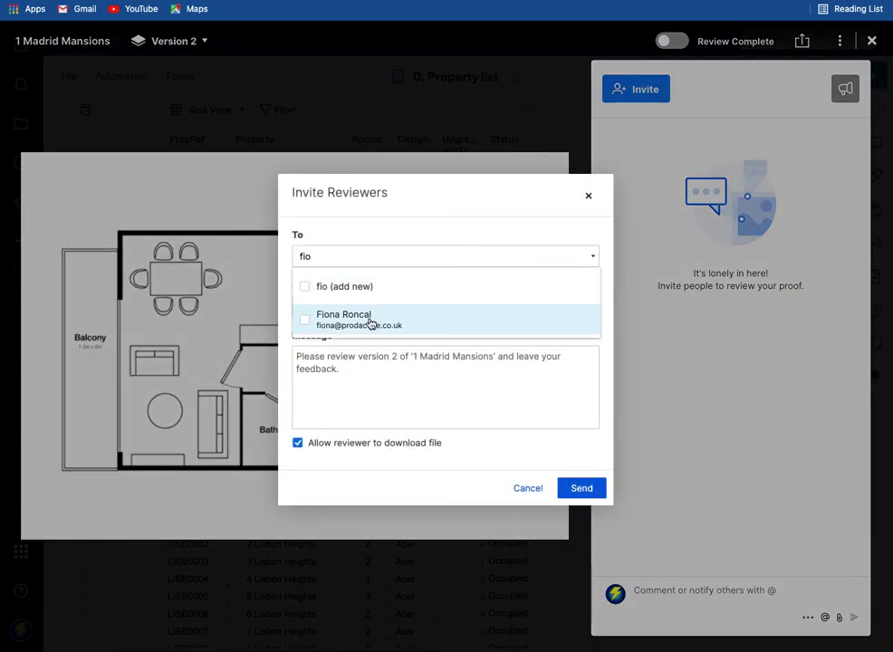
left_click(366, 324)
type("al")
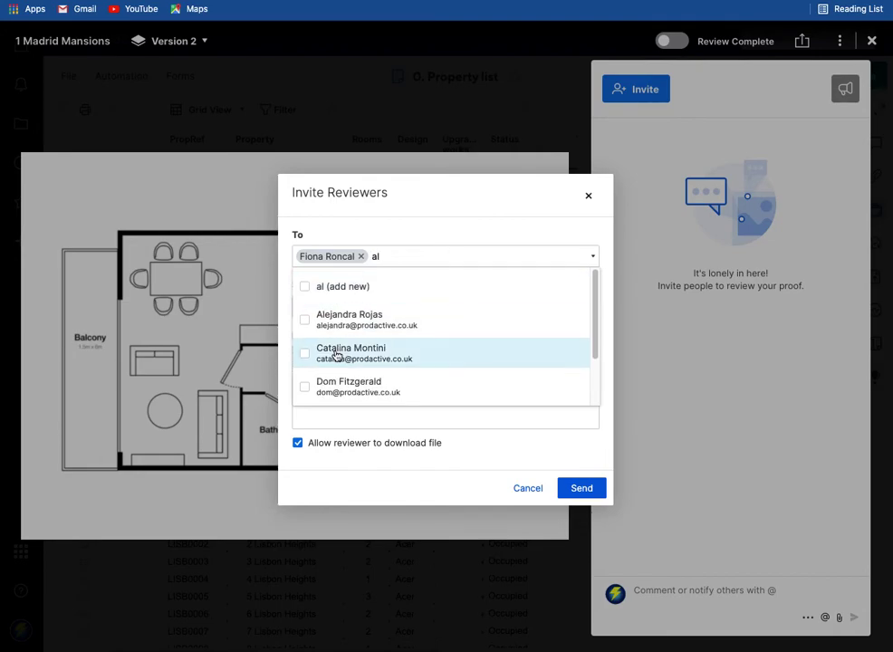
left_click(353, 324)
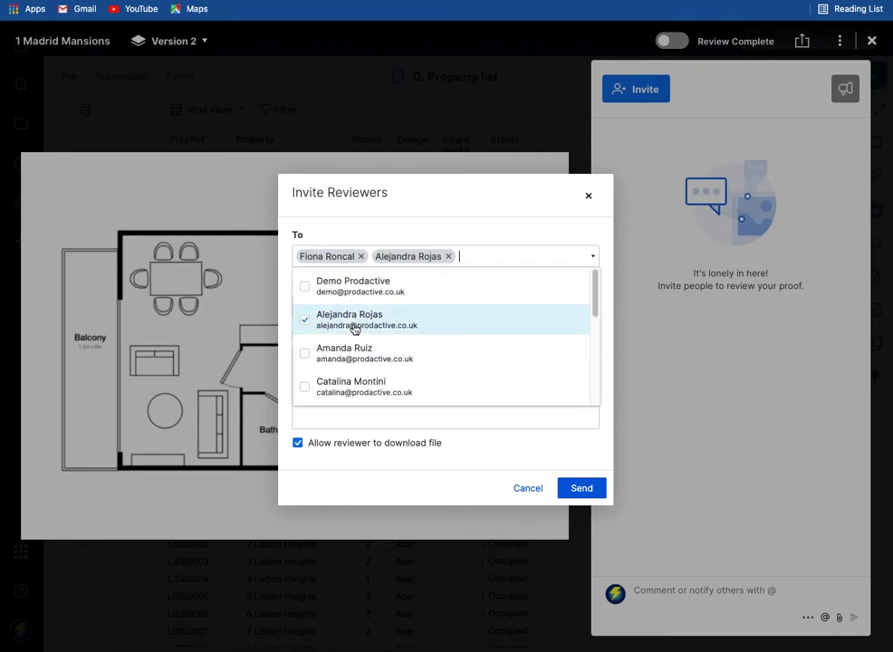
left_click(455, 463)
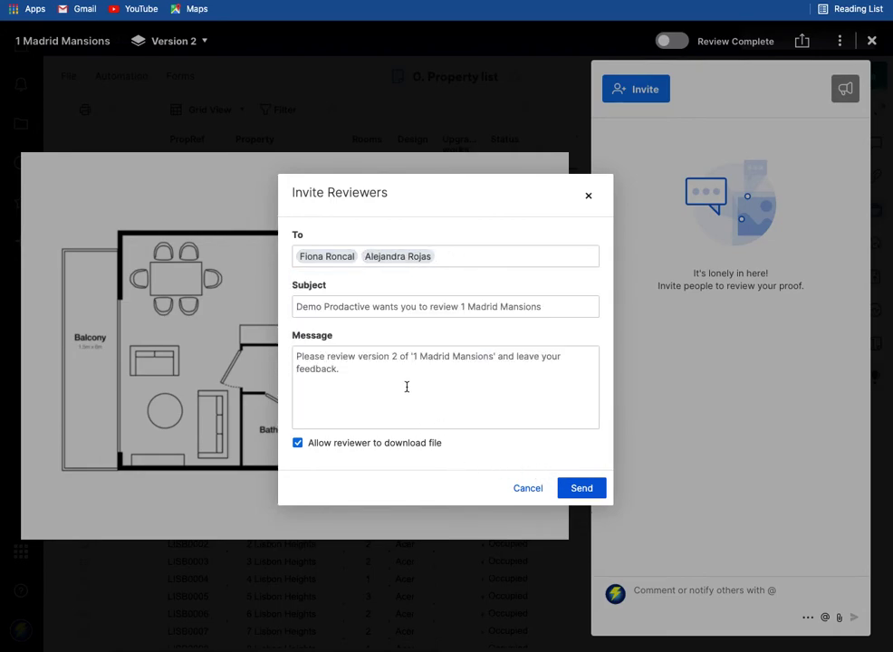
Step: Set the invitation subject to '1 Madrid Mansions FP corrected' and send it
triple_click(389, 307)
type("1 Madrid Mansions FP corrected")
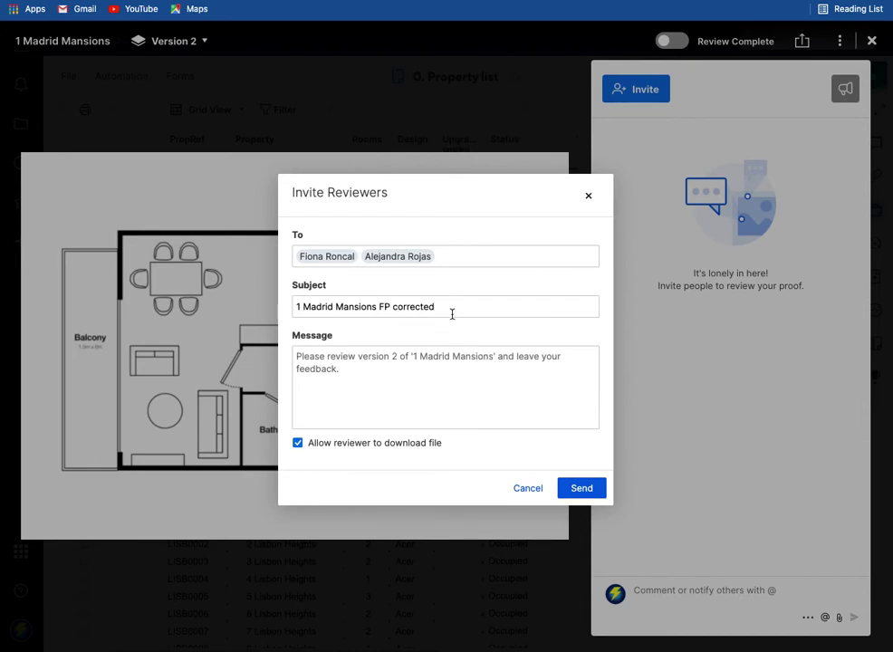
left_click(581, 488)
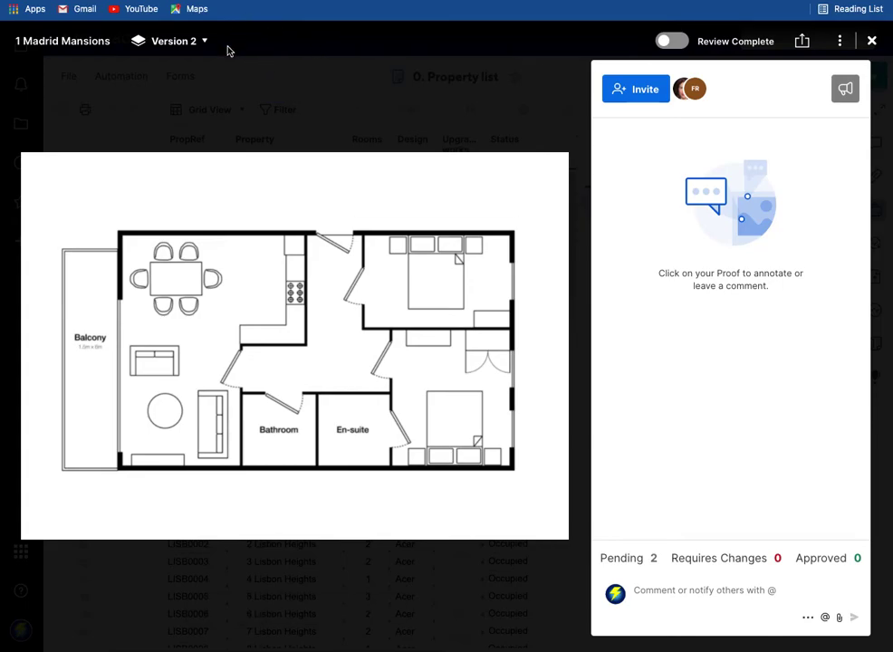
Step: Reopen the 2 Madrid Mansions video proof and check its 0:09 and 0:17 comments
left_click(871, 42)
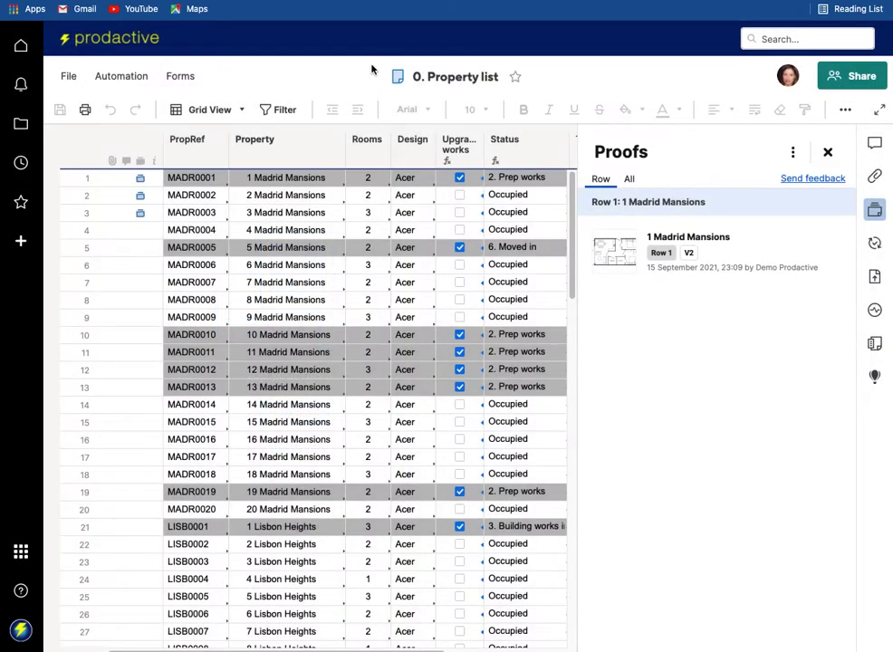
left_click(271, 196)
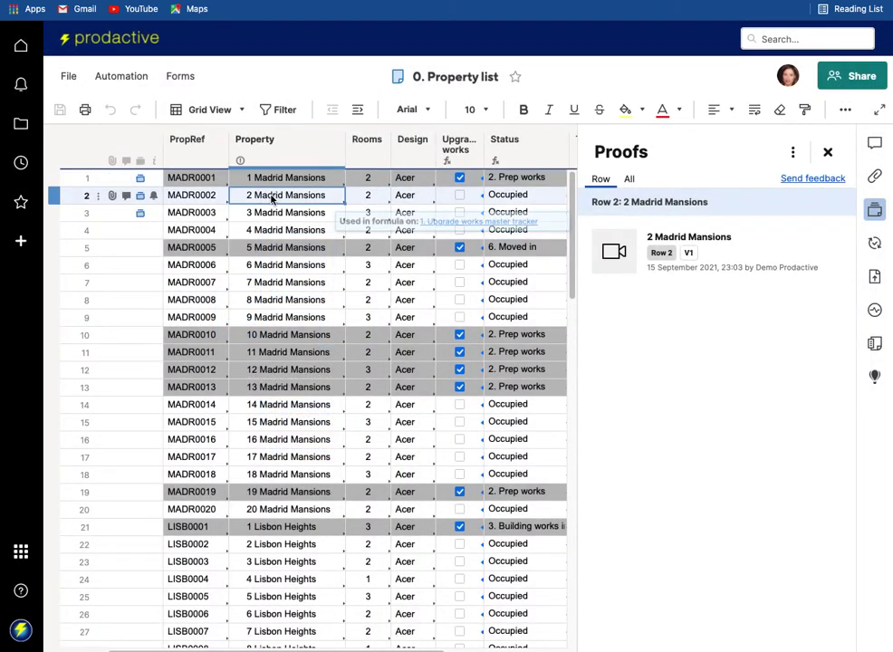
left_click(633, 262)
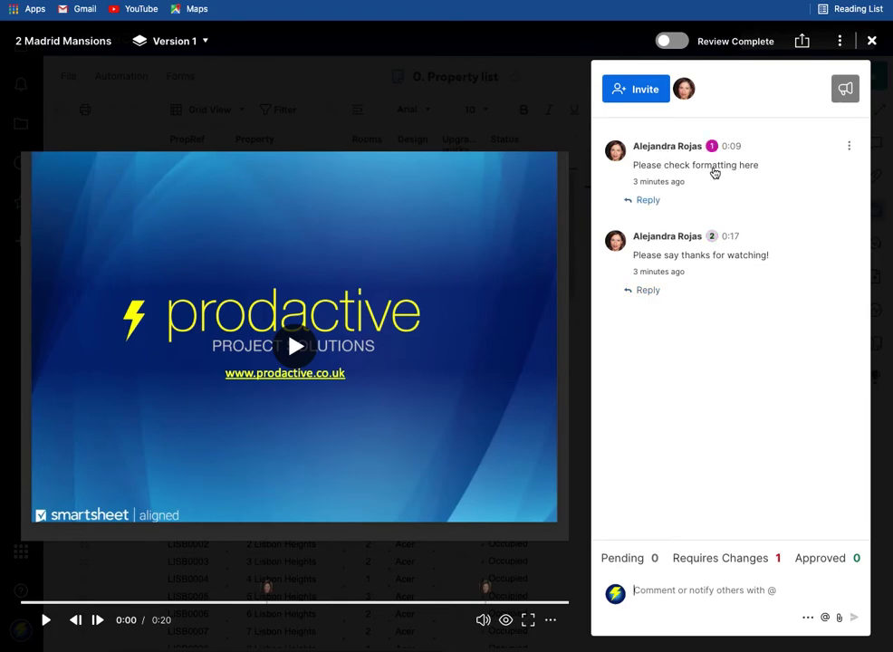
left_click(682, 172)
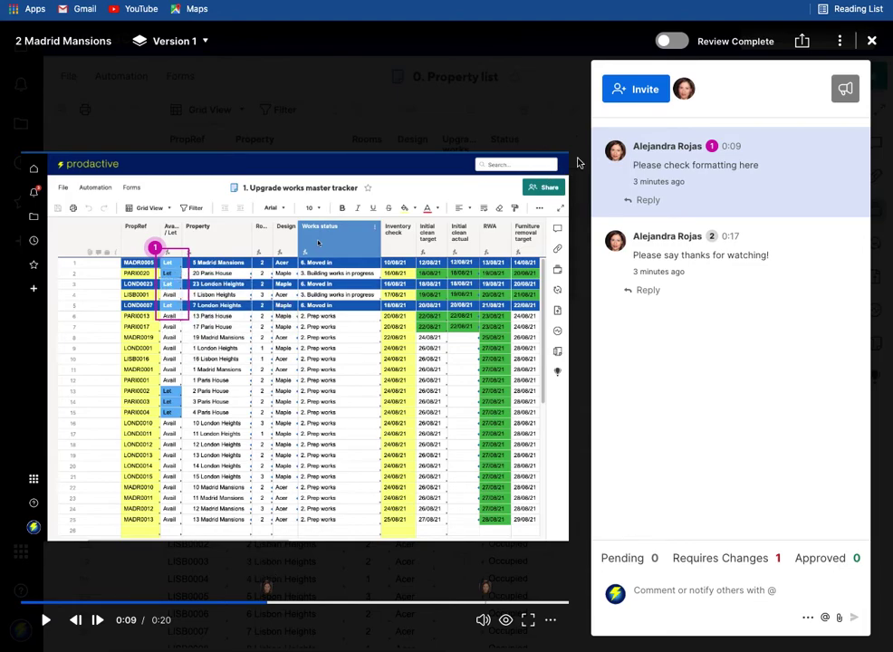
left_click(661, 258)
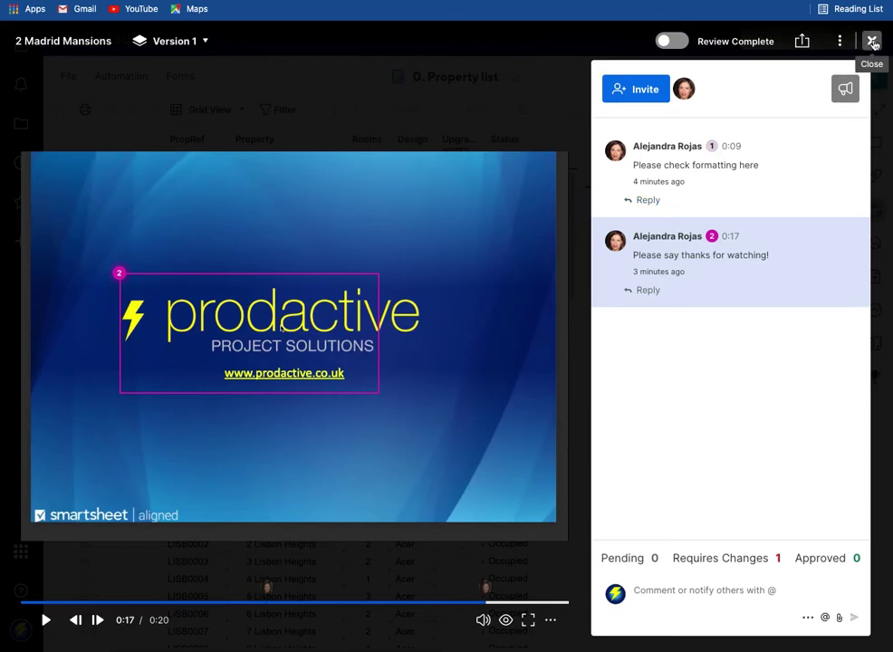
Step: Mark the video proof Review Complete, confirm with OK, and close the viewer
left_click(679, 43)
left_click(679, 43)
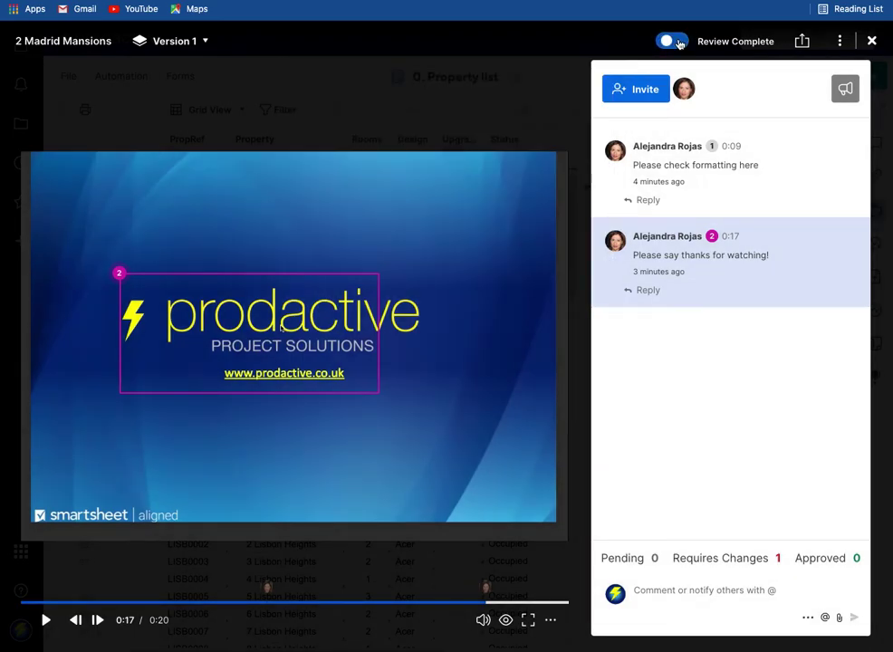
left_click(669, 43)
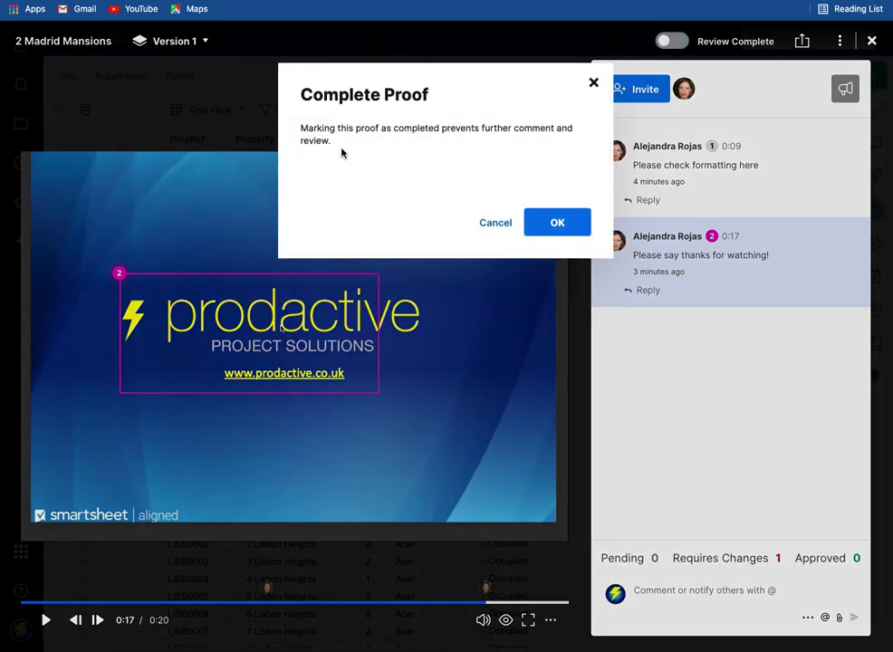
left_click(559, 226)
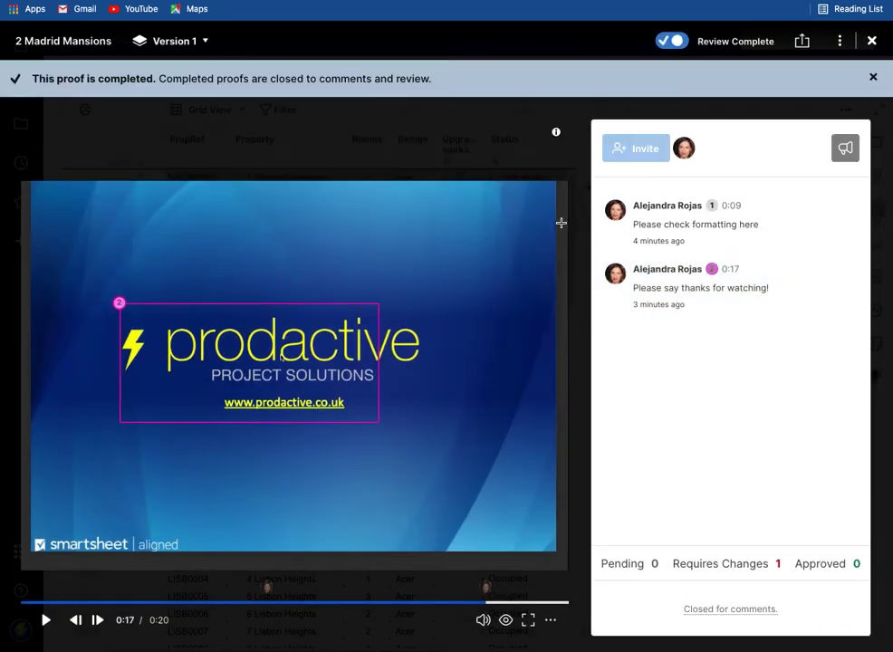
left_click(871, 41)
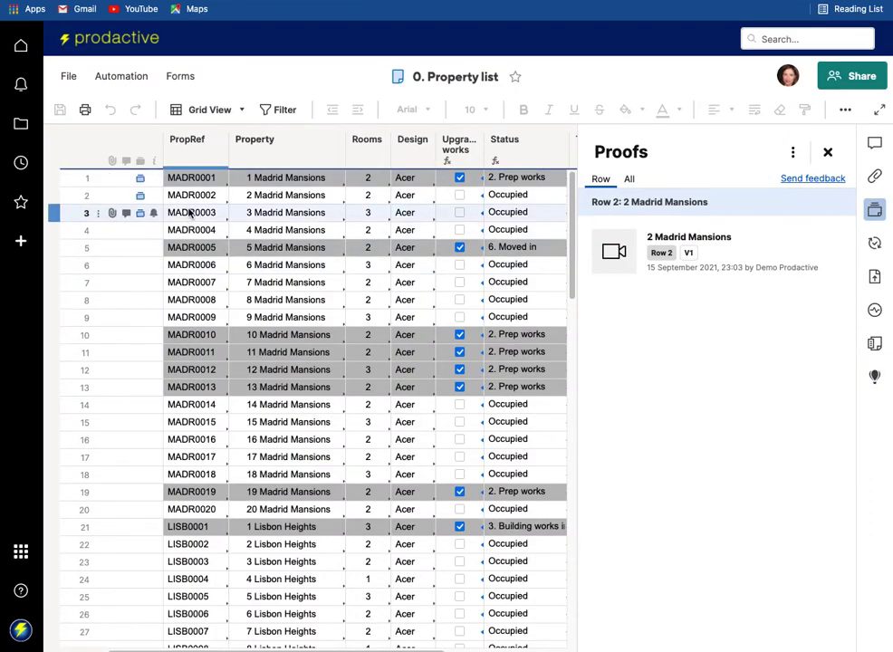
Step: Mark the 3 Madrid Mansions PDF proof as Review Complete so it closes to comments
left_click(191, 212)
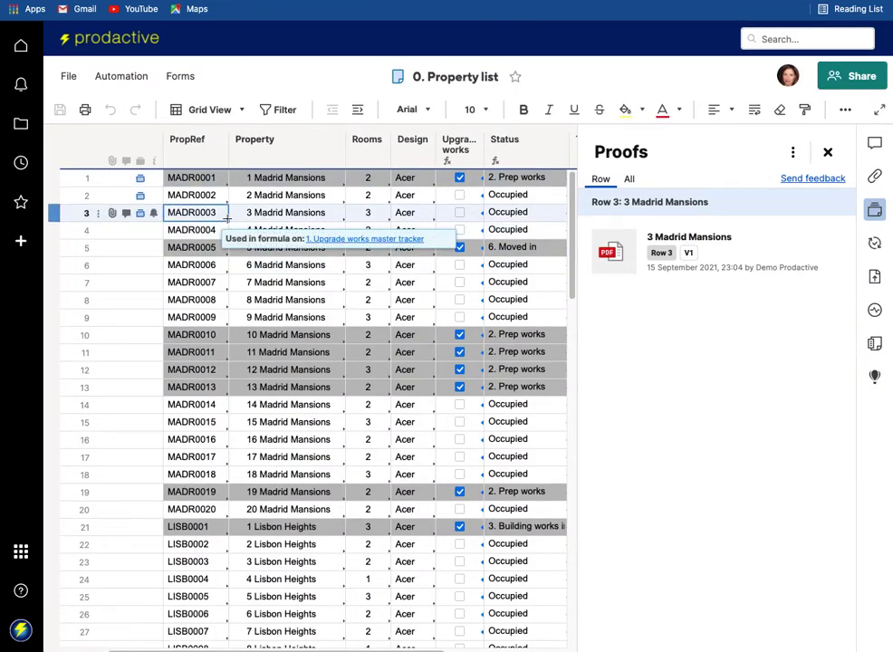
left_click(305, 212)
left_click(607, 260)
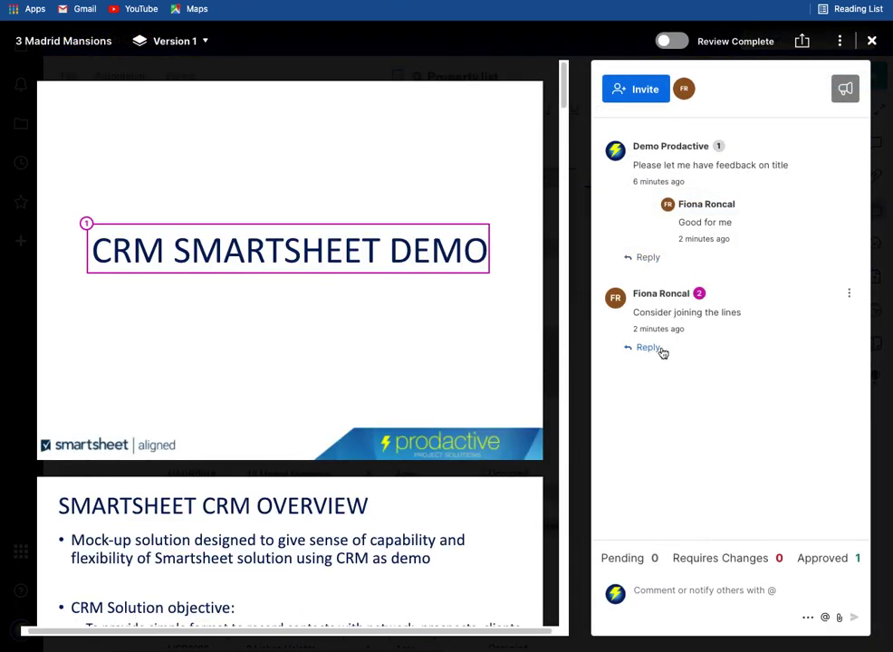
scroll(434, 412, "down", 1)
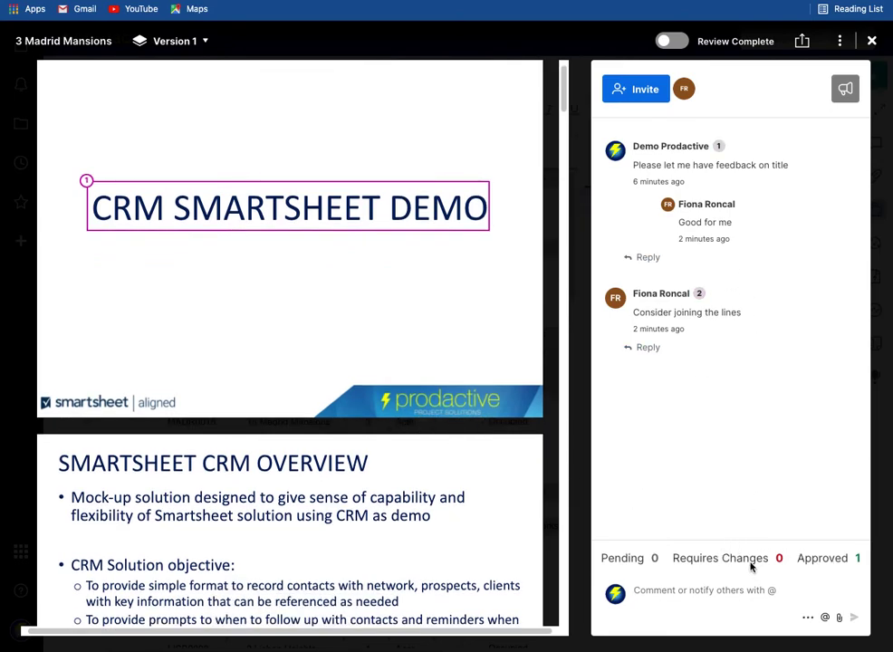
left_click(669, 41)
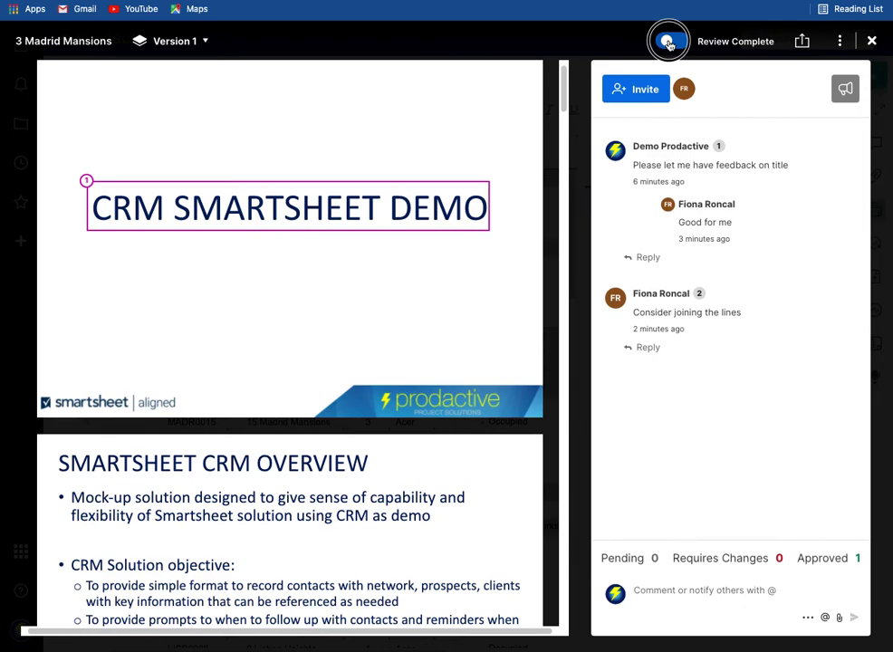
left_click(563, 223)
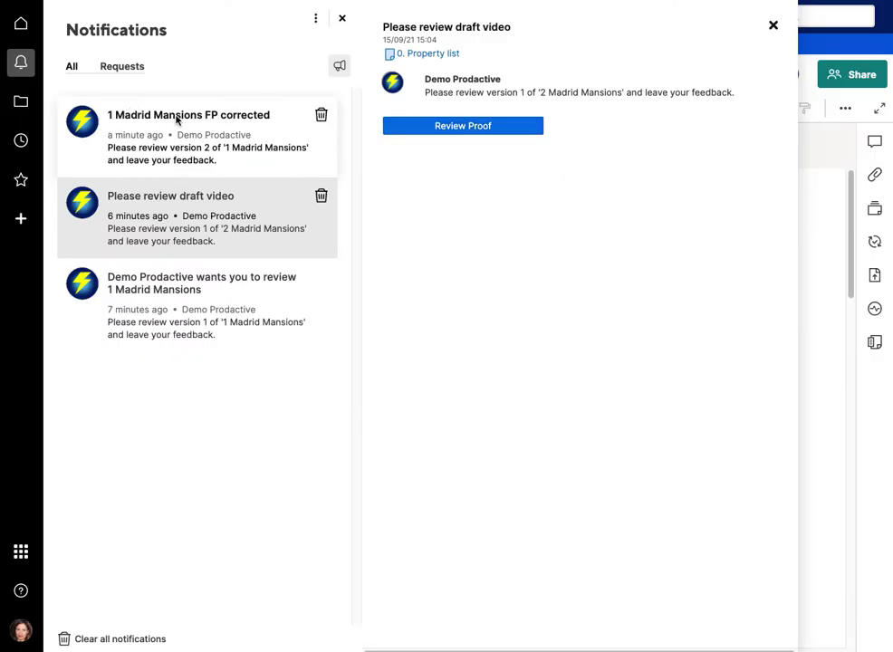
Step: From the '1 Madrid Mansions FP corrected' notification, approve version 2 of the floor plan
left_click(201, 151)
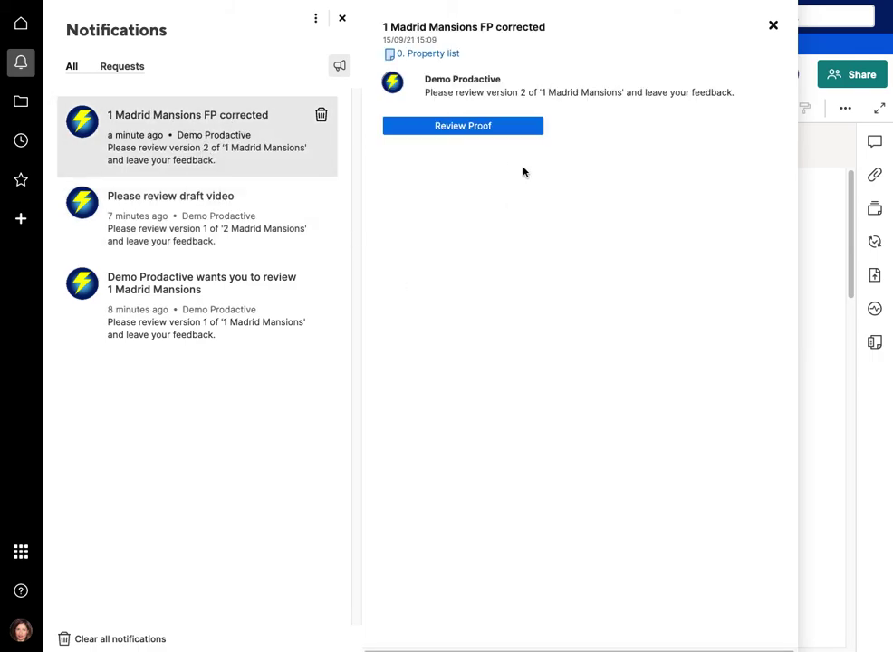
left_click(493, 135)
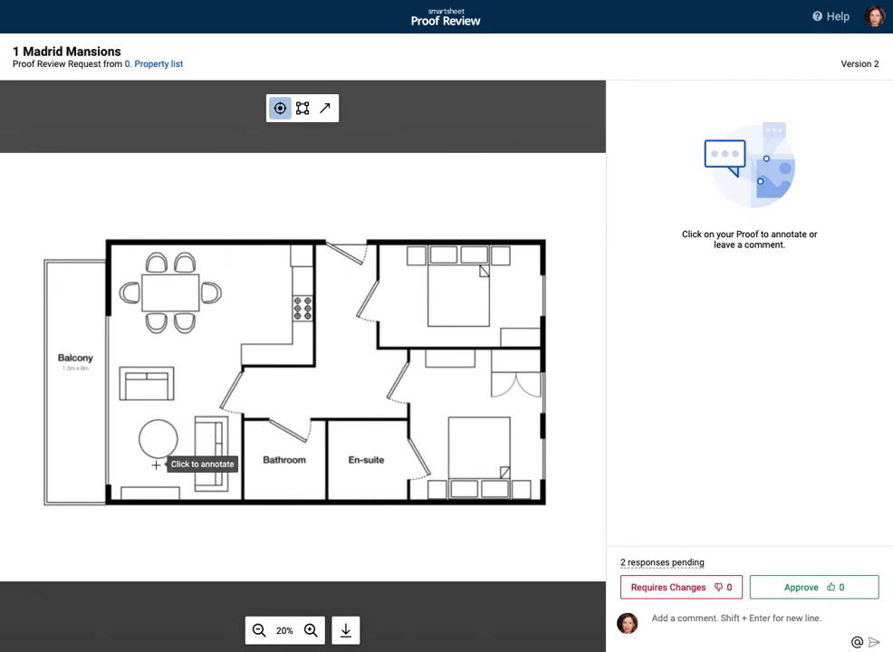
left_click(797, 591)
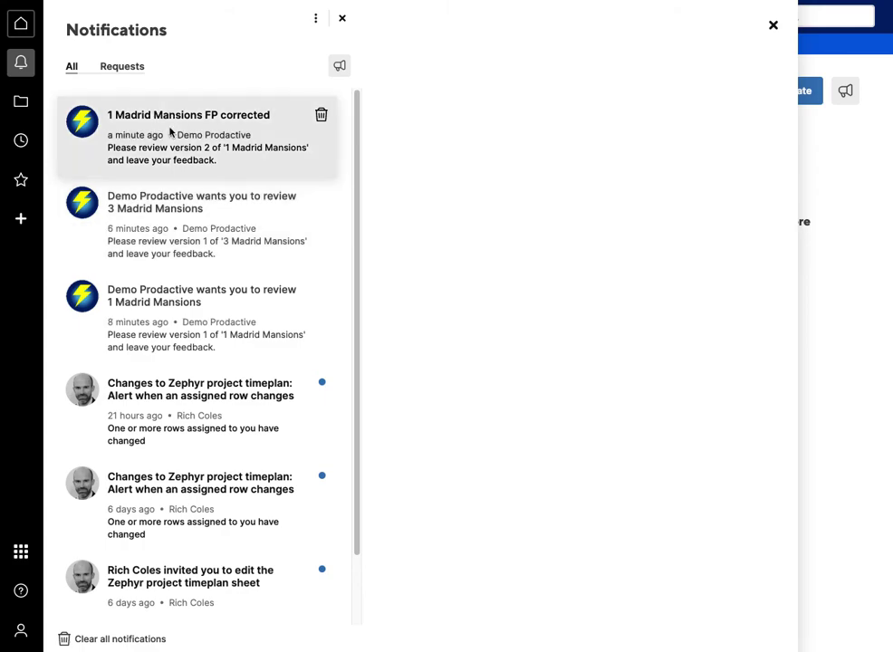
Step: As the second reviewer, approve version 2 with the comment 'Good to me now!'
left_click(169, 132)
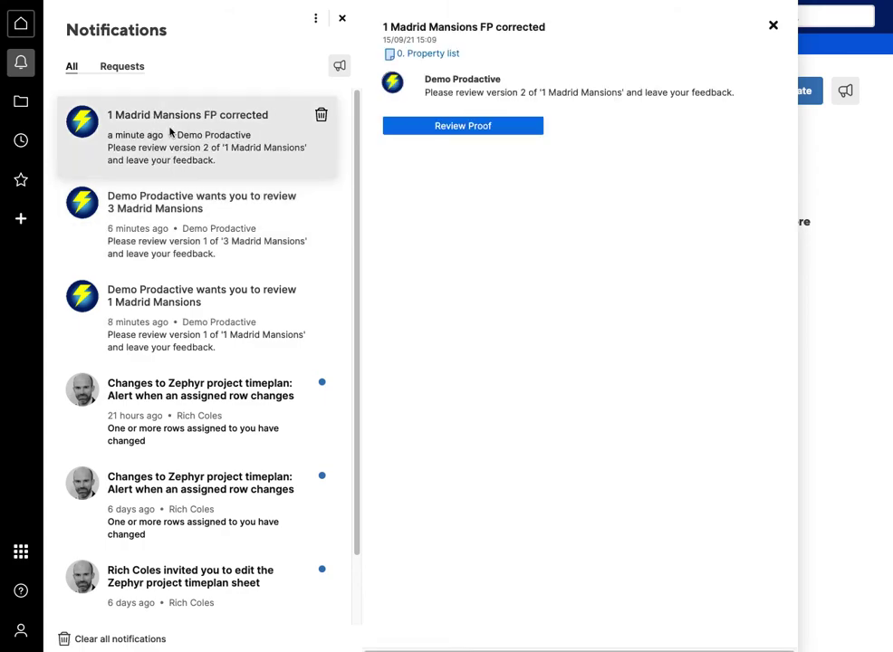
left_click(473, 128)
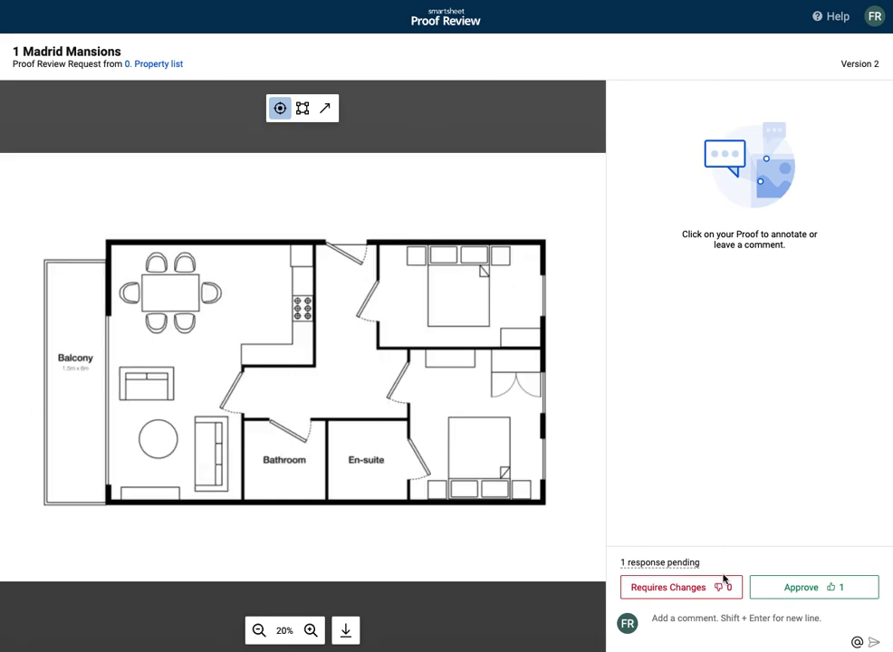
left_click(657, 618)
type("G")
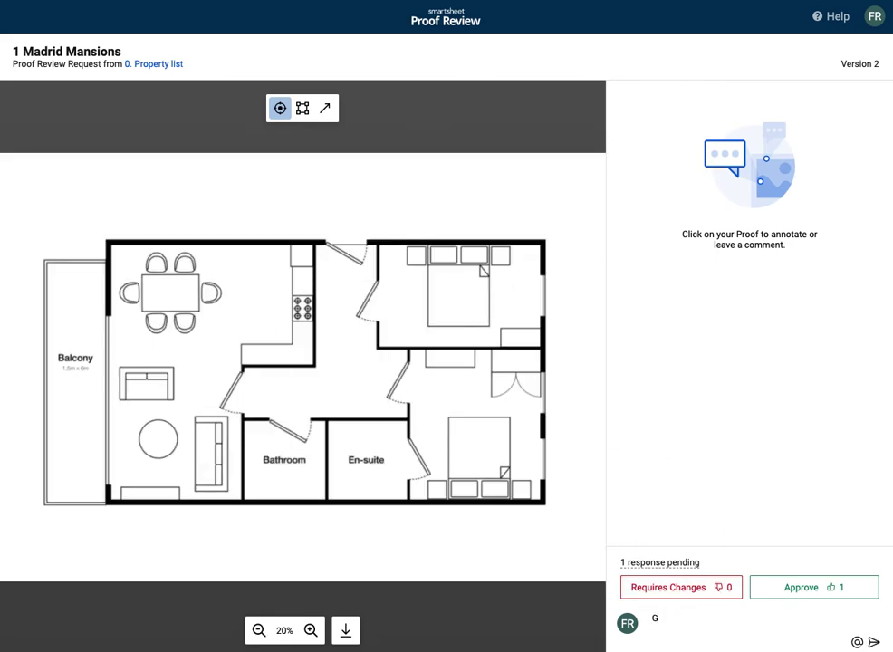
type("ood to me now!")
left_click(761, 591)
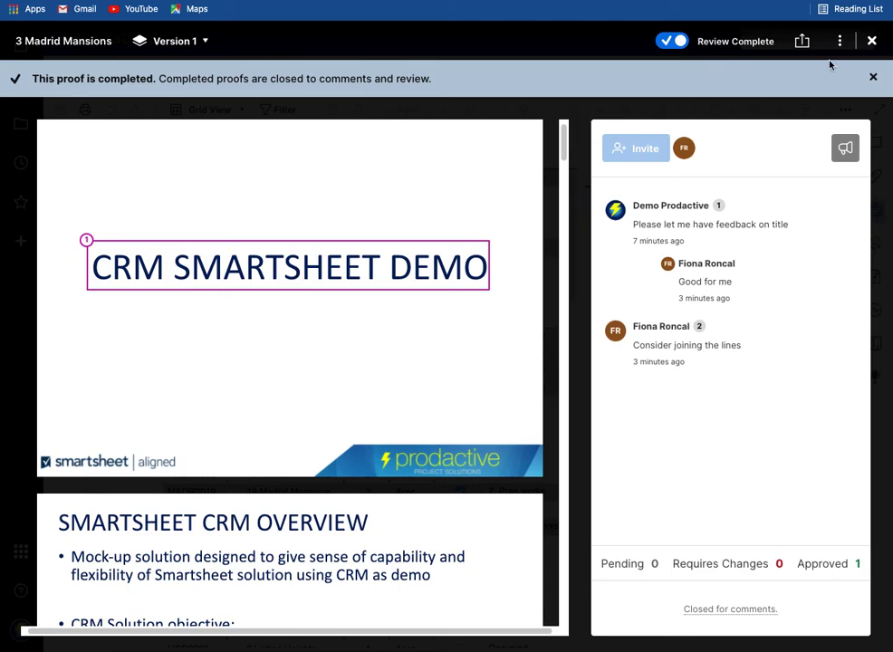
Step: Mark the 1 Madrid Mansions version 2 floor plan proof as Review Complete
left_click(871, 41)
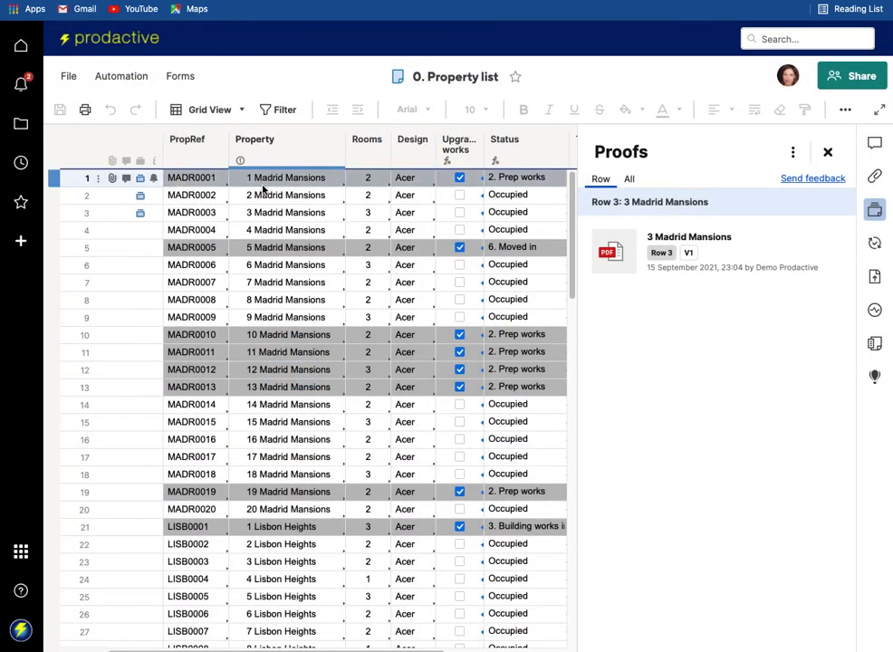
left_click(262, 179)
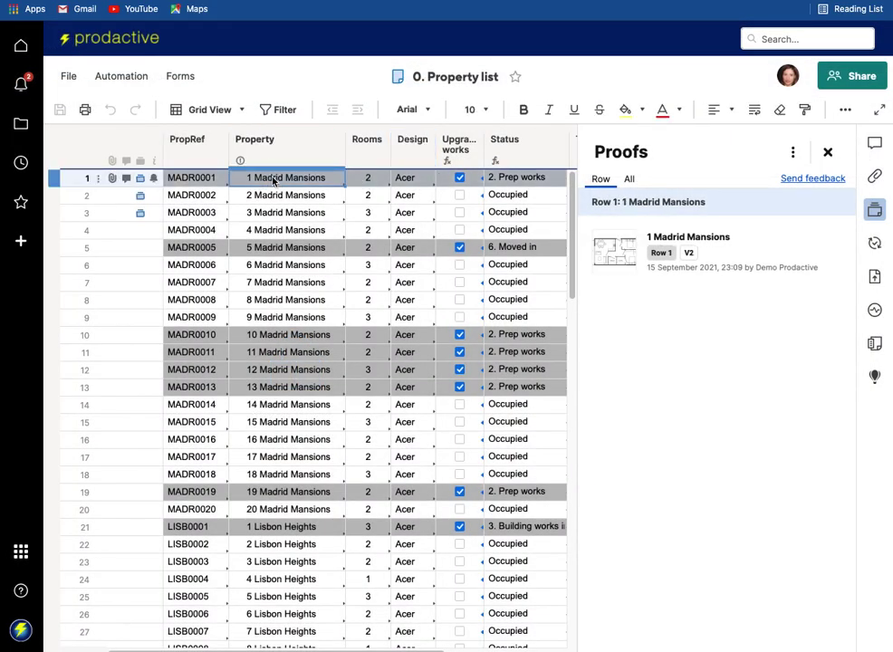
left_click(622, 257)
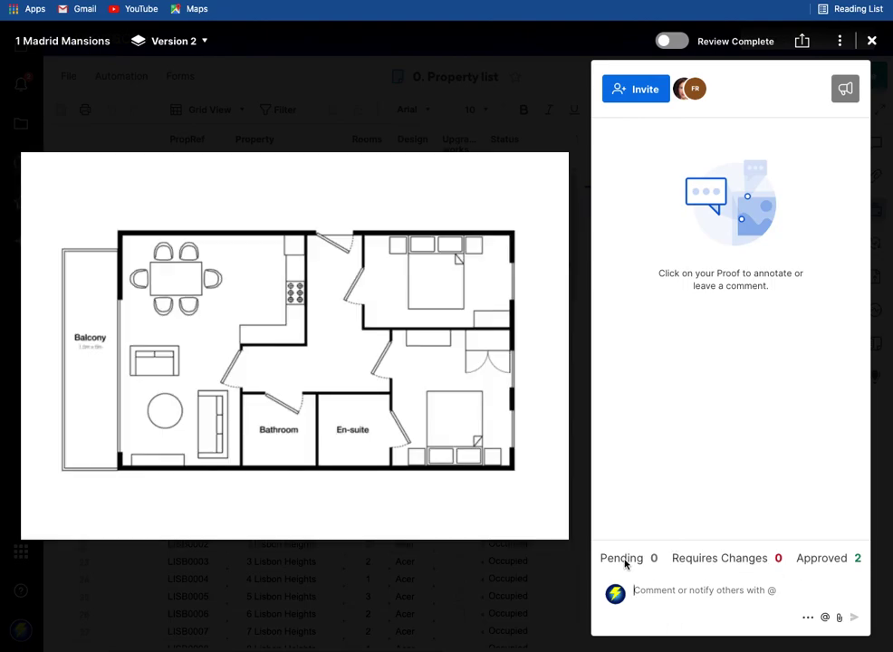
mouse_move(847, 563)
left_click(672, 40)
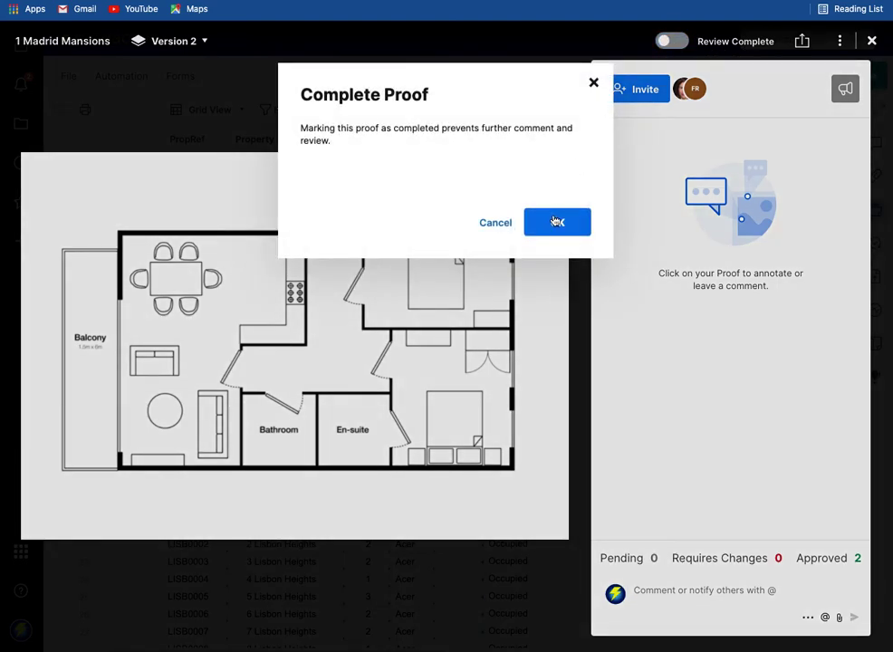
left_click(556, 222)
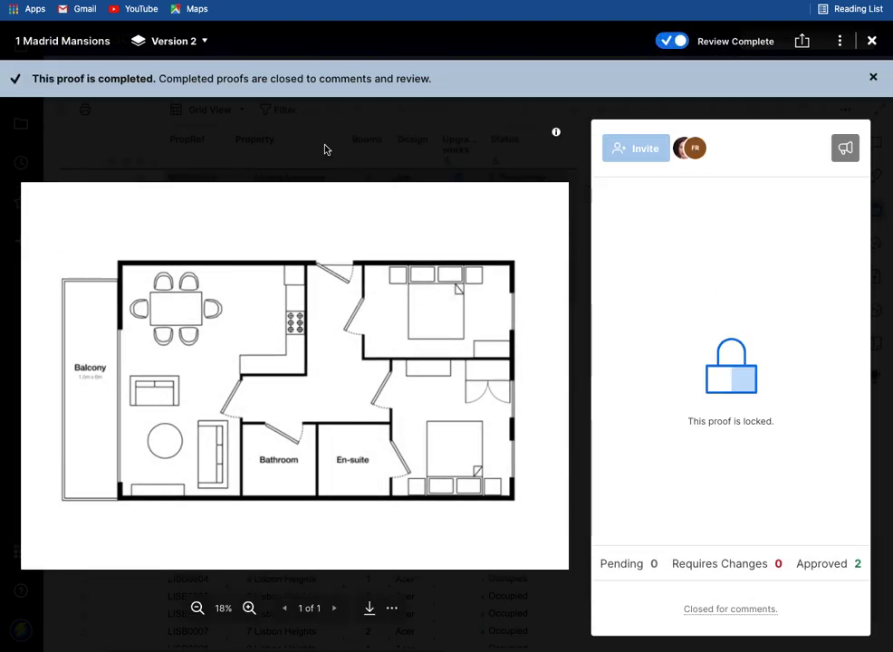
Step: Check Version 1 and its change requests, then switch back to Version 2
left_click(199, 41)
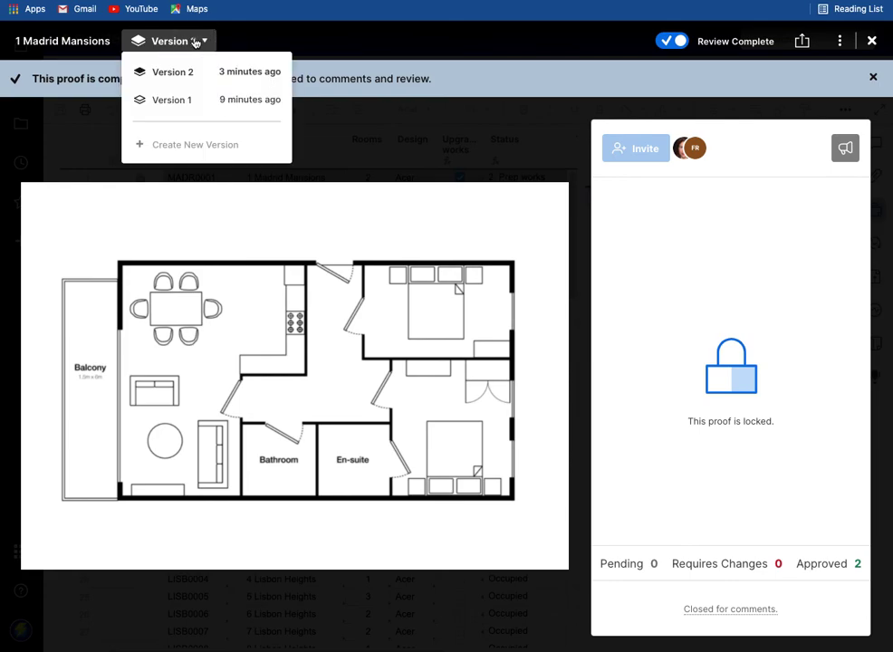
left_click(180, 108)
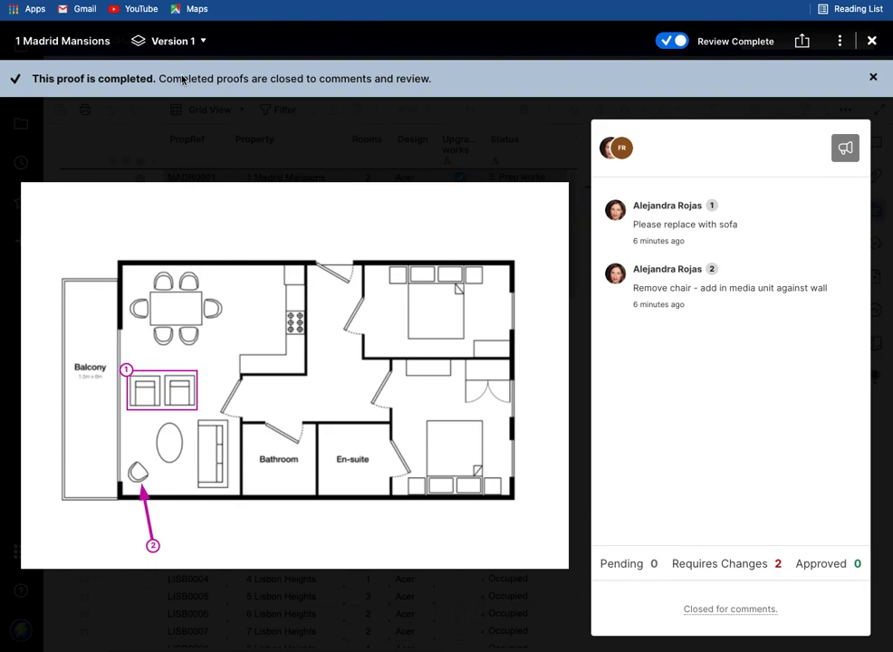
left_click(175, 53)
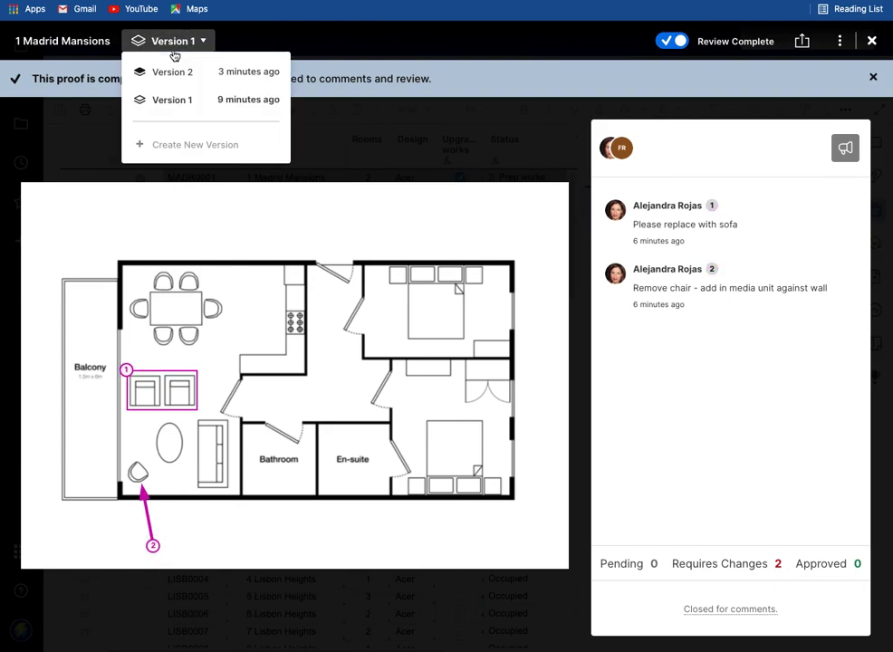
left_click(174, 73)
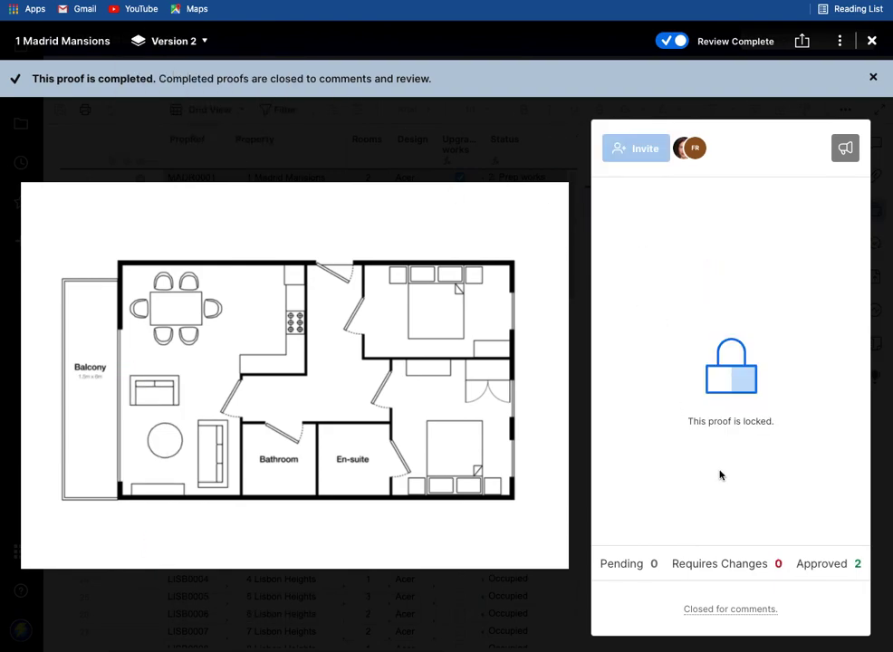